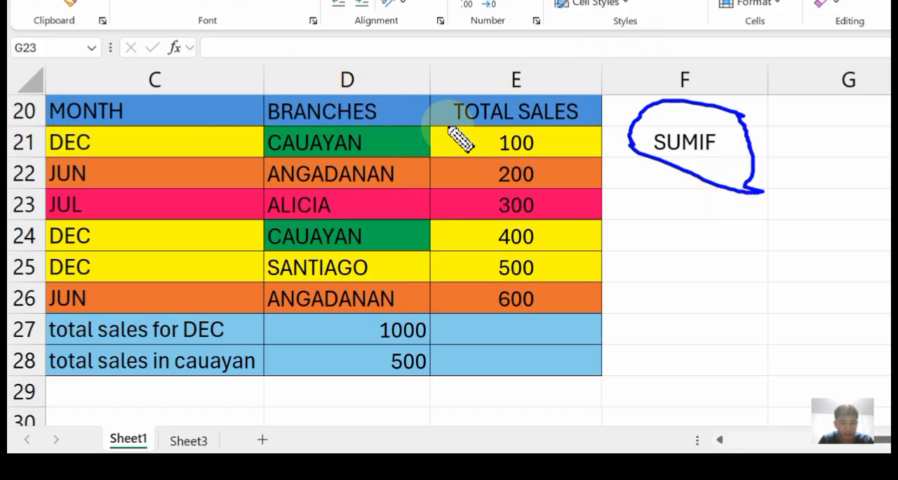
Mark each of the six month entries in C21:C26 with a short blue pen stroke.
left_click_drag(160, 142, 176, 134)
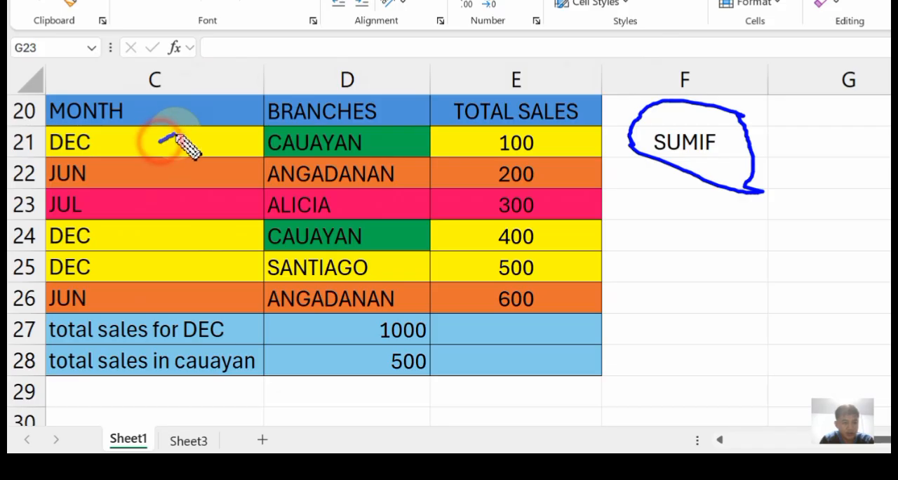
left_click_drag(154, 172, 171, 169)
left_click_drag(148, 200, 169, 192)
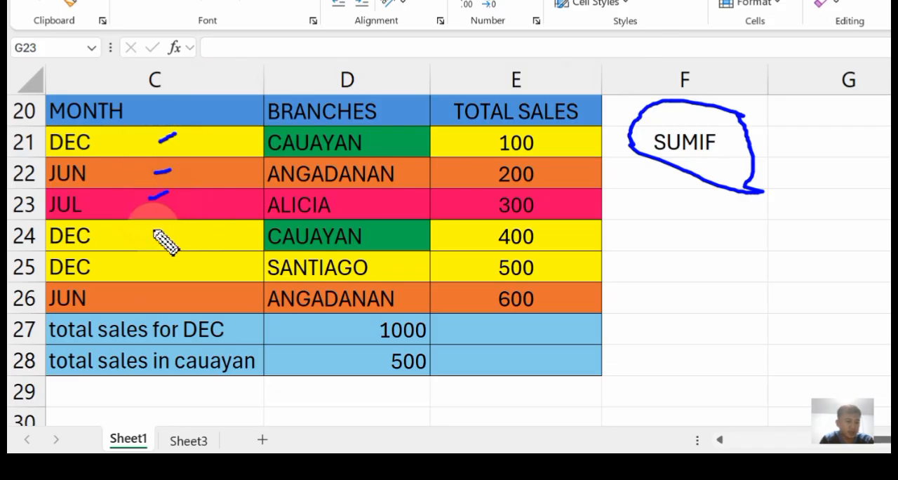
left_click_drag(148, 230, 161, 226)
left_click_drag(150, 265, 167, 254)
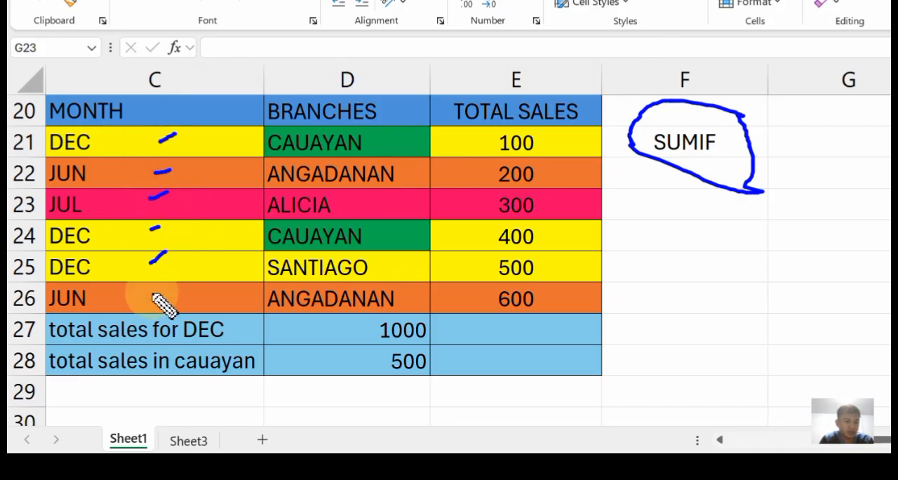
left_click_drag(151, 295, 163, 290)
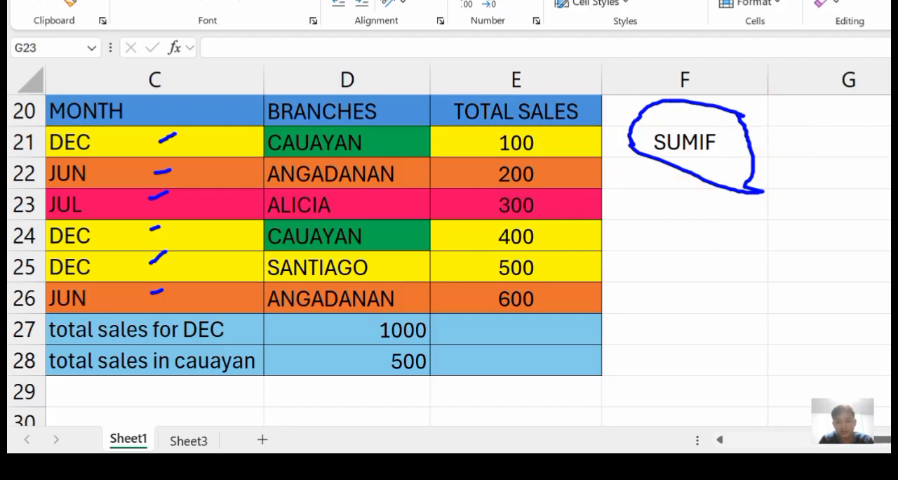
key("Escape")
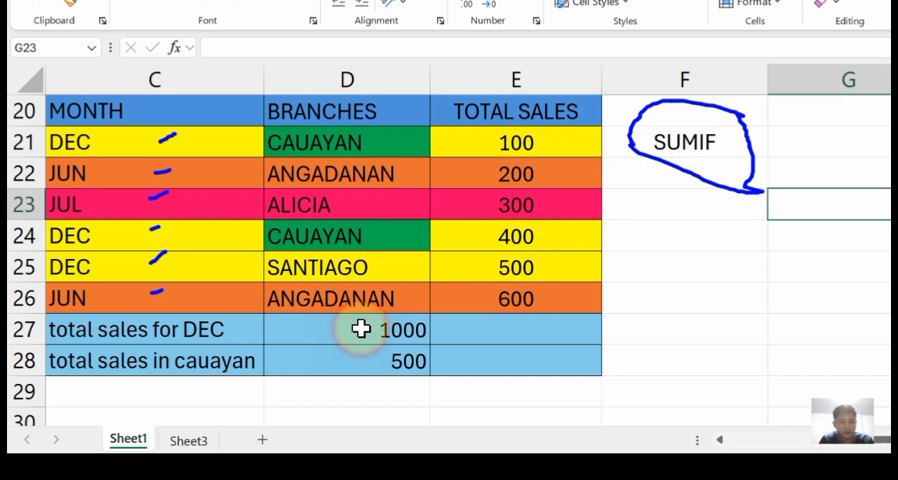
Open the SUMIF formula in D27 for editing and highlight its range argument C21:C26.
left_click(363, 319)
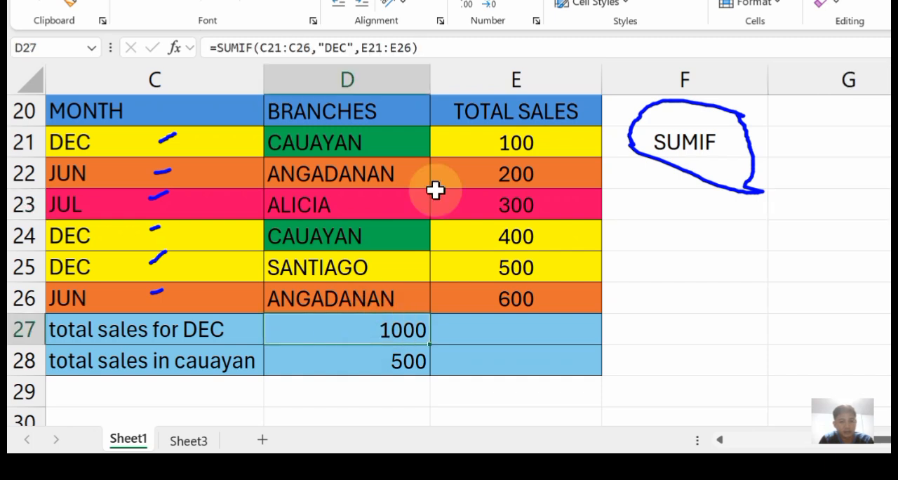
double_click(386, 332)
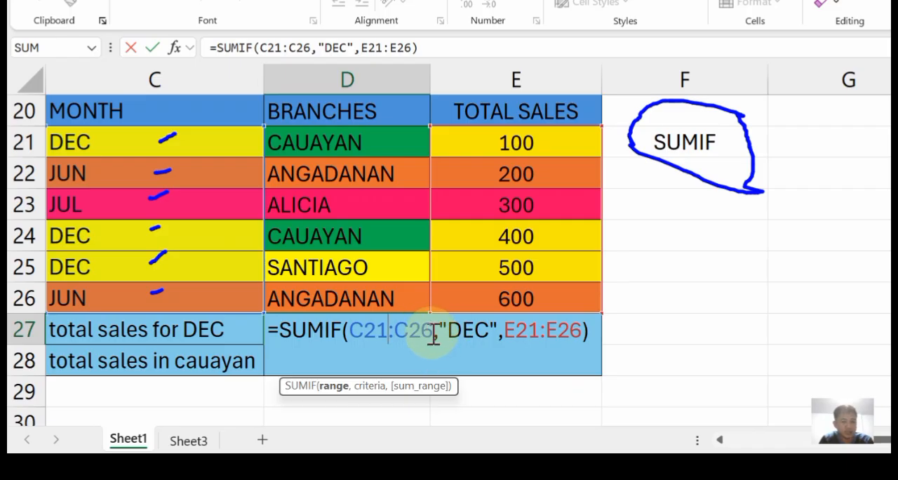
left_click_drag(430, 328, 368, 330)
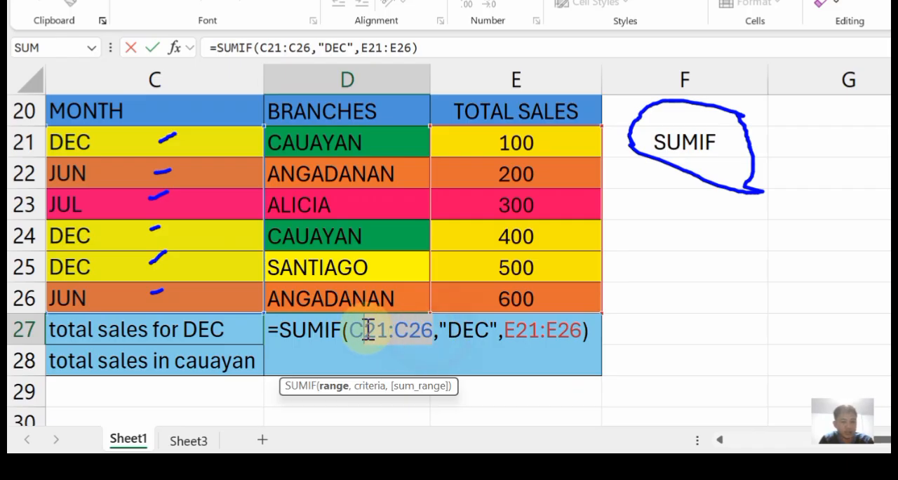
Frame the month cells C21:C26 with a red rectangle and draw a blue arrow pointing at the "DEC" criterion in the formula.
left_click(888, 129)
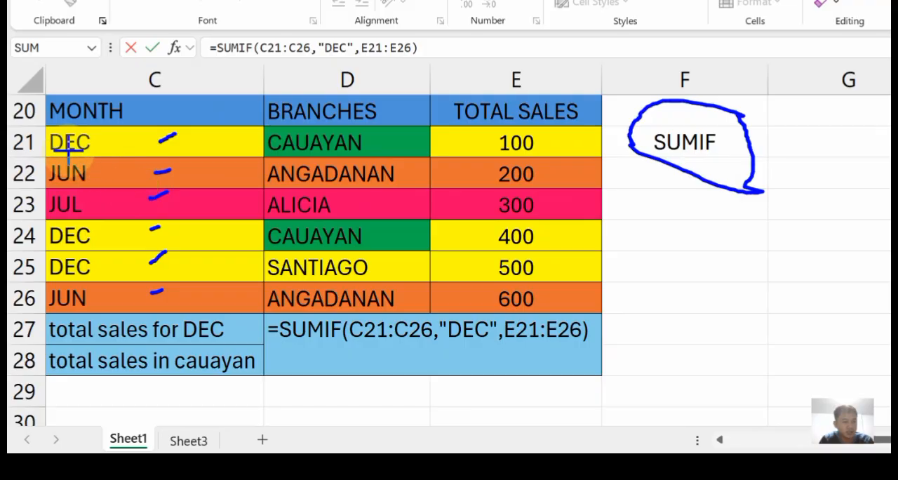
mouse_move(49, 137)
left_mouse_down()
mouse_move(80, 201)
mouse_move(262, 308)
left_mouse_up()
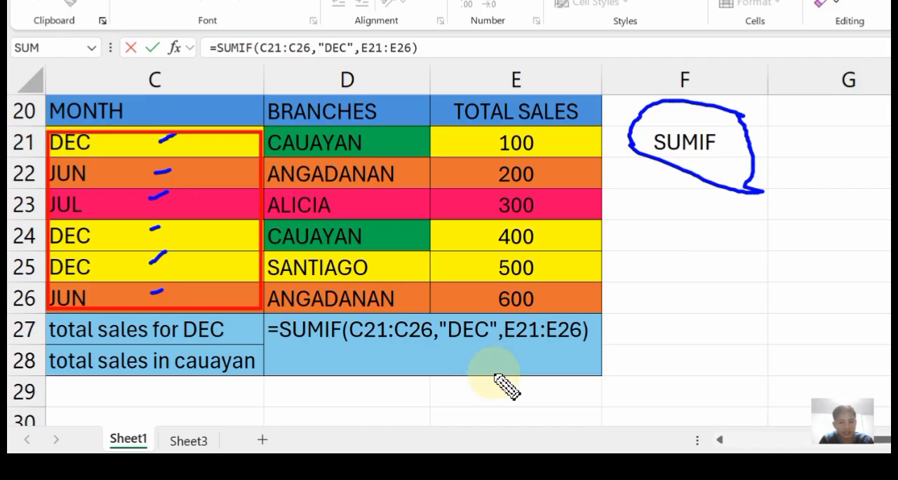
mouse_move(474, 347)
left_mouse_down()
mouse_move(484, 363)
mouse_move(469, 356)
mouse_move(466, 364)
mouse_move(477, 340)
mouse_move(489, 344)
left_mouse_up()
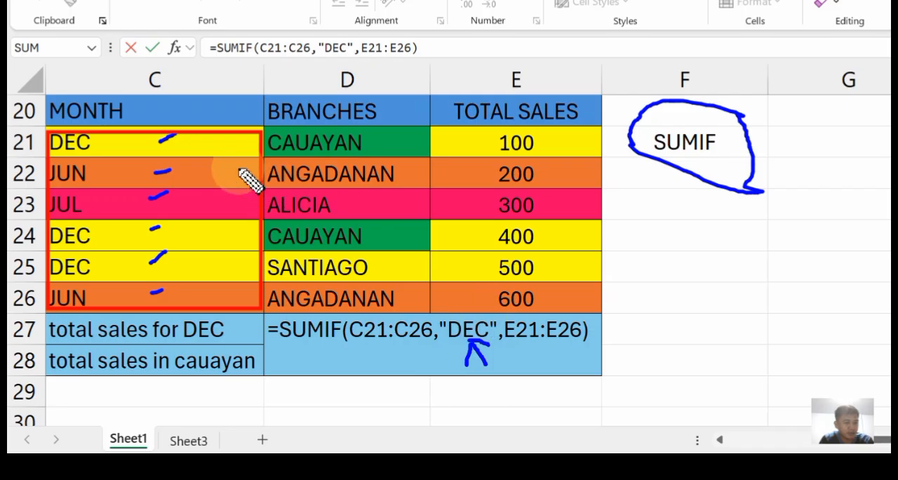
Add a blue tick beside each of the three DEC entries in the MONTH column.
left_click_drag(107, 144, 117, 129)
left_click_drag(99, 234, 108, 221)
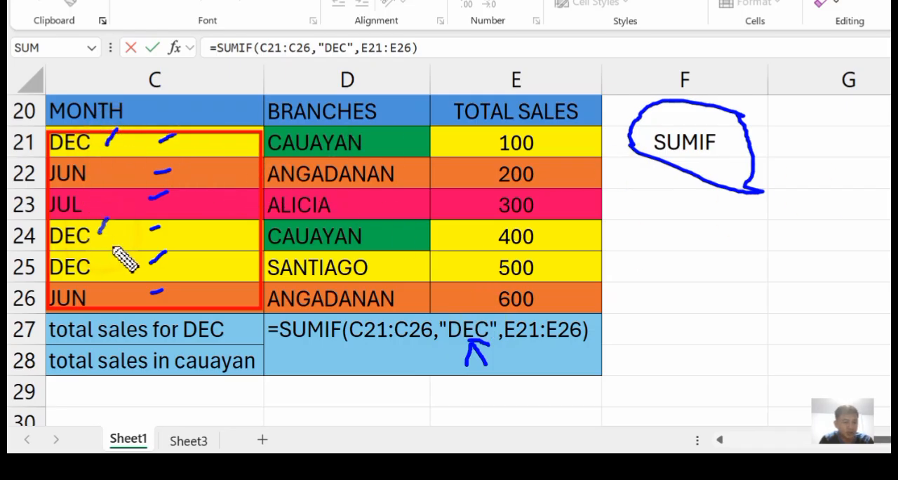
left_click_drag(104, 270, 113, 249)
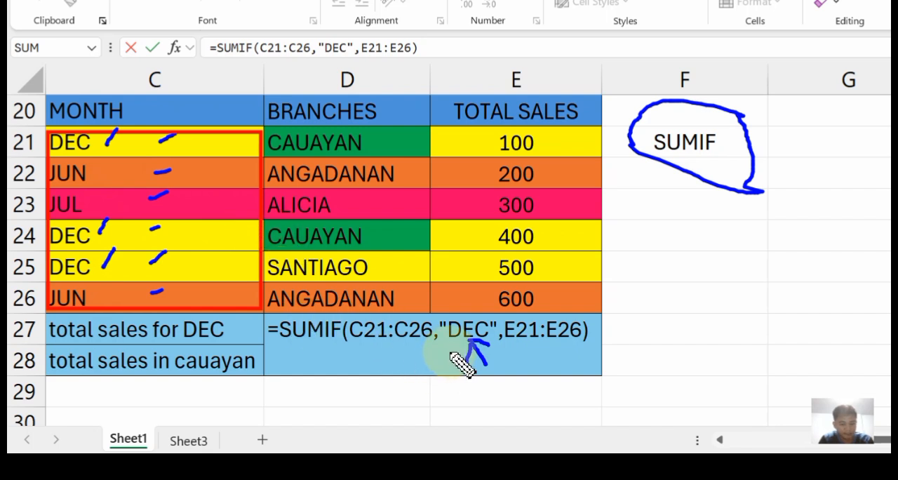
Circle the E21:E26 argument of the formula in blue and frame the TOTAL SALES figures with a red rectangle.
mouse_move(600, 328)
left_mouse_down()
mouse_move(537, 325)
mouse_move(501, 341)
mouse_move(547, 413)
mouse_move(598, 356)
mouse_move(590, 329)
left_mouse_up()
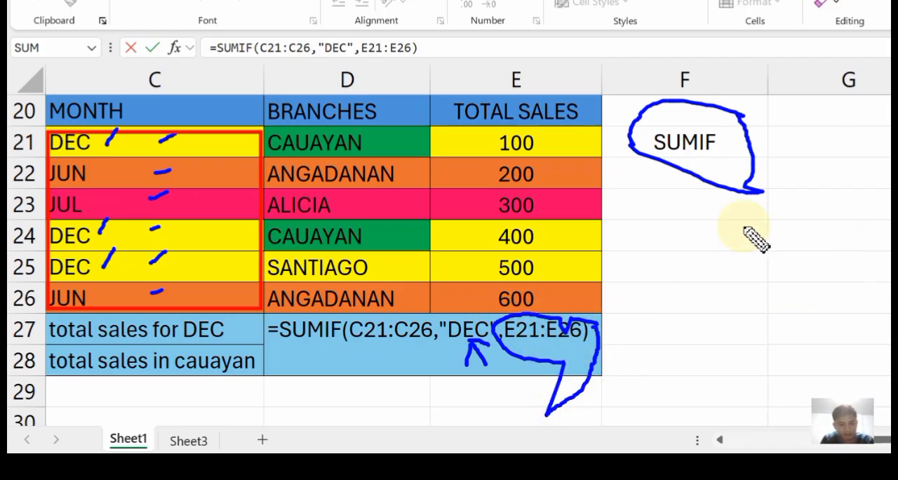
key("ctrl+z")
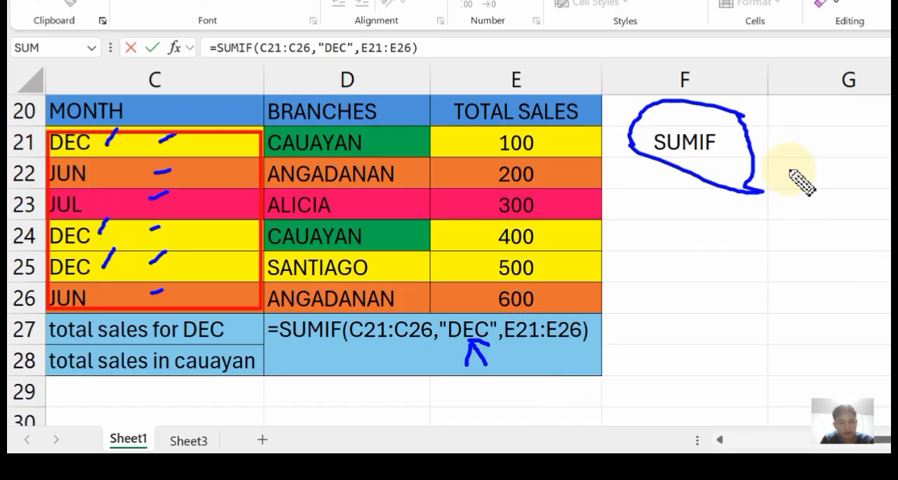
mouse_move(597, 310)
left_mouse_down()
mouse_move(524, 293)
mouse_move(517, 357)
mouse_move(595, 326)
mouse_move(598, 309)
left_mouse_up()
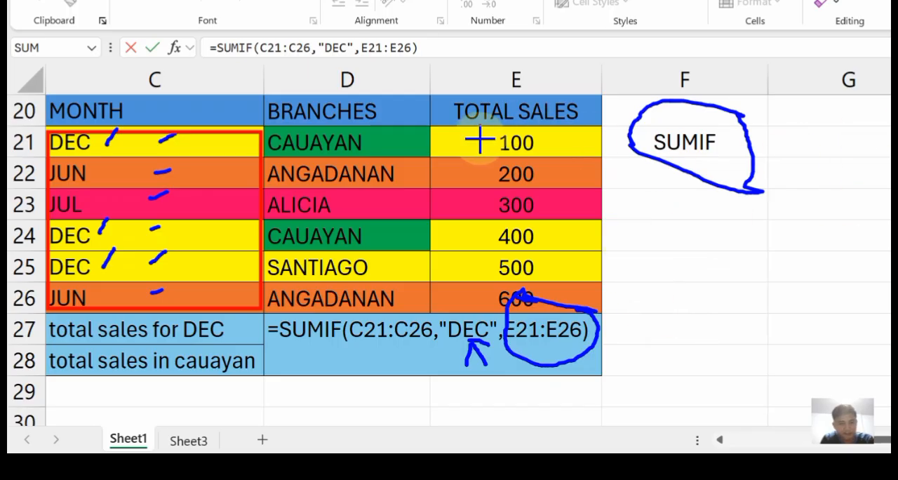
left_click_drag(620, 202, 622, 210)
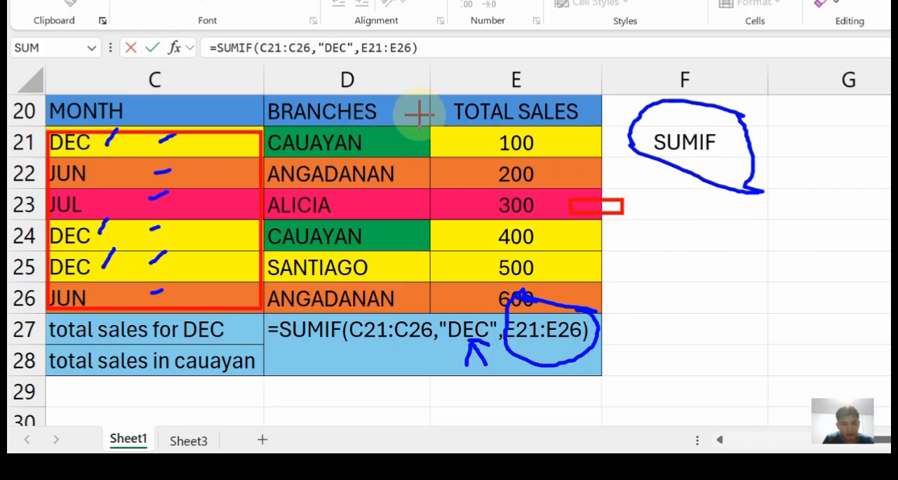
mouse_move(456, 128)
left_mouse_down()
mouse_move(607, 299)
mouse_move(587, 319)
left_mouse_up()
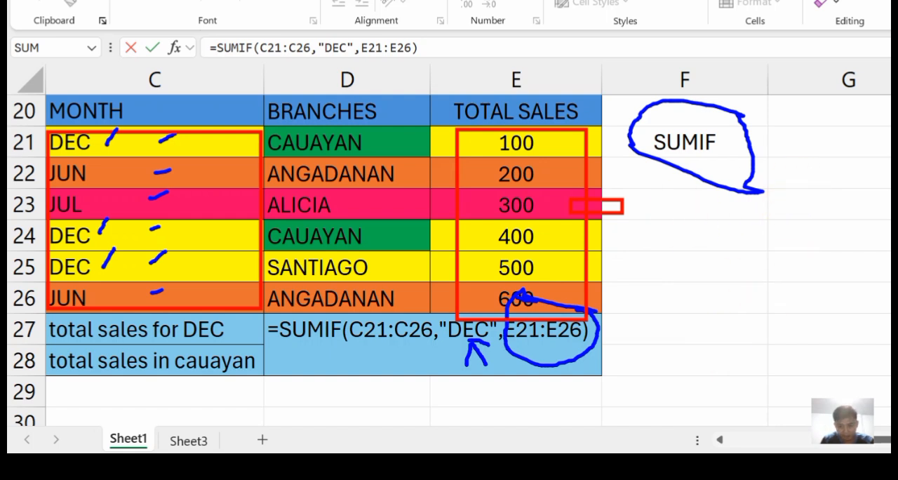
Erase the drawings around the row 27 formula and underline its "DEC" and C21:C26 arguments in blue.
mouse_move(229, 296)
left_mouse_down()
mouse_move(732, 417)
mouse_move(733, 433)
left_mouse_up()
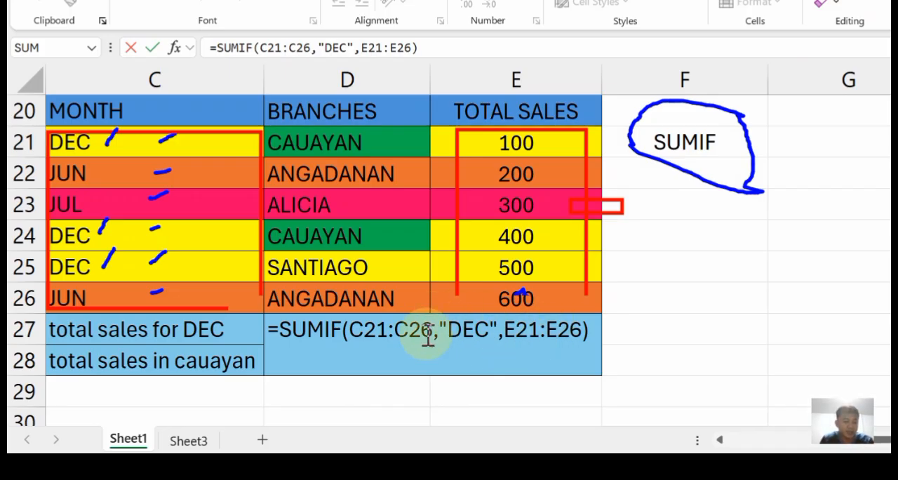
left_click(466, 327)
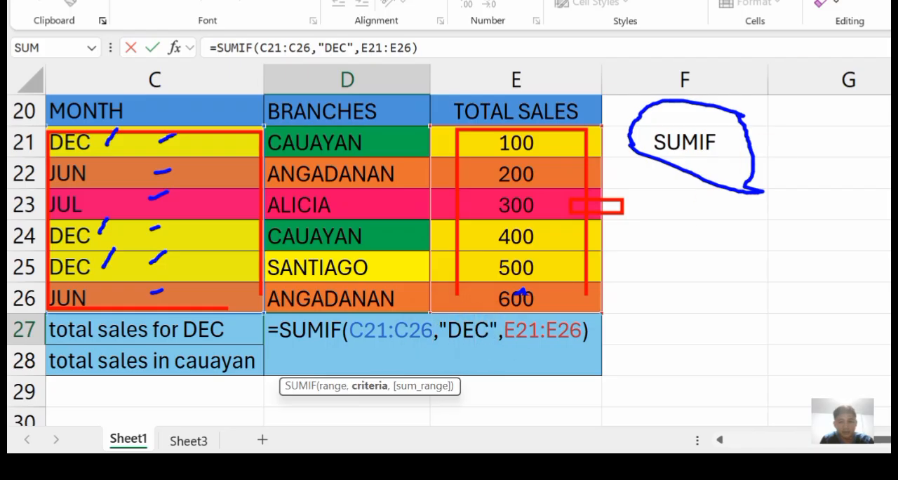
left_click_drag(460, 345, 489, 345)
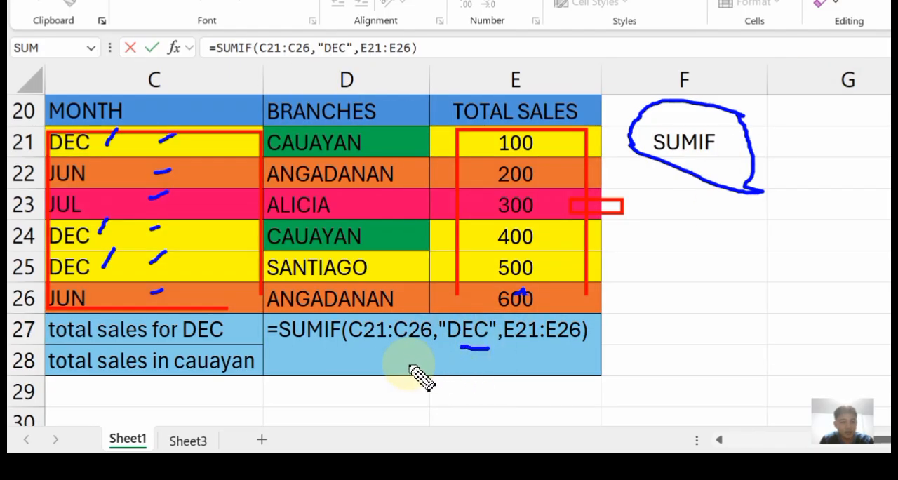
left_click_drag(354, 345, 429, 342)
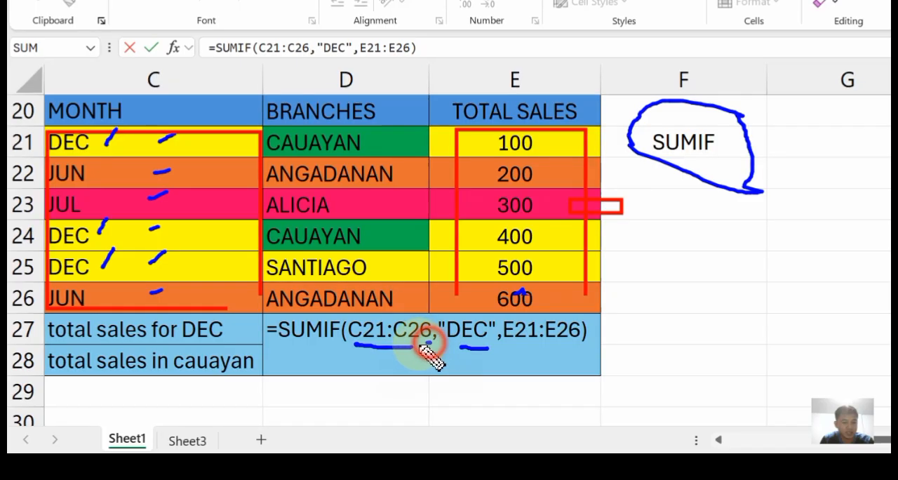
Mark the DEC entries again and add blue strokes beside their sales figures 100, 400 and 500.
left_click(104, 231)
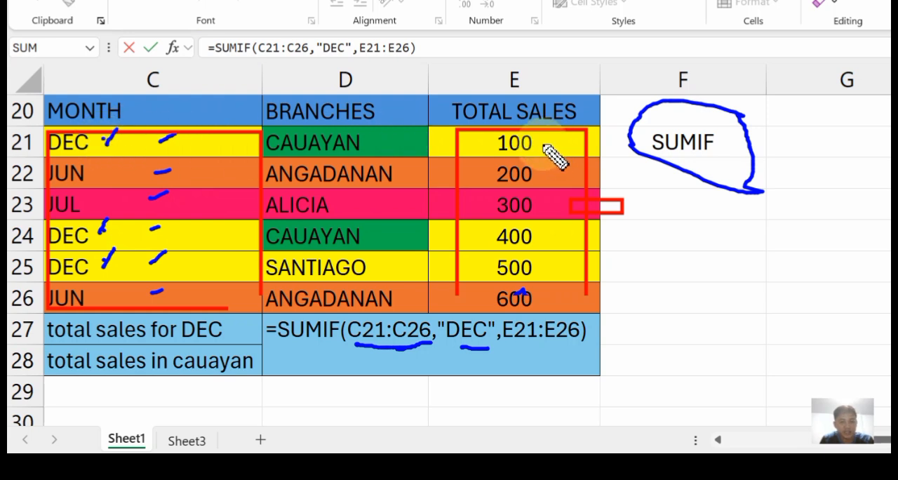
left_click_drag(542, 144, 557, 141)
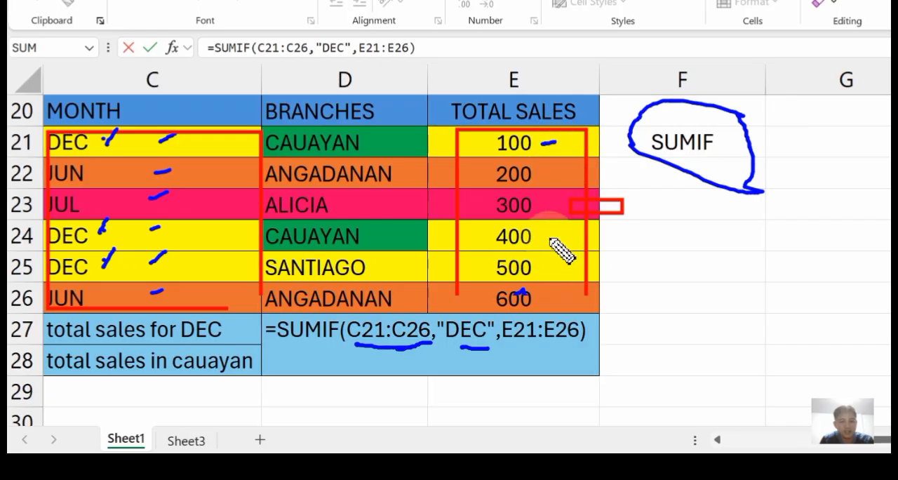
left_click_drag(550, 237, 563, 234)
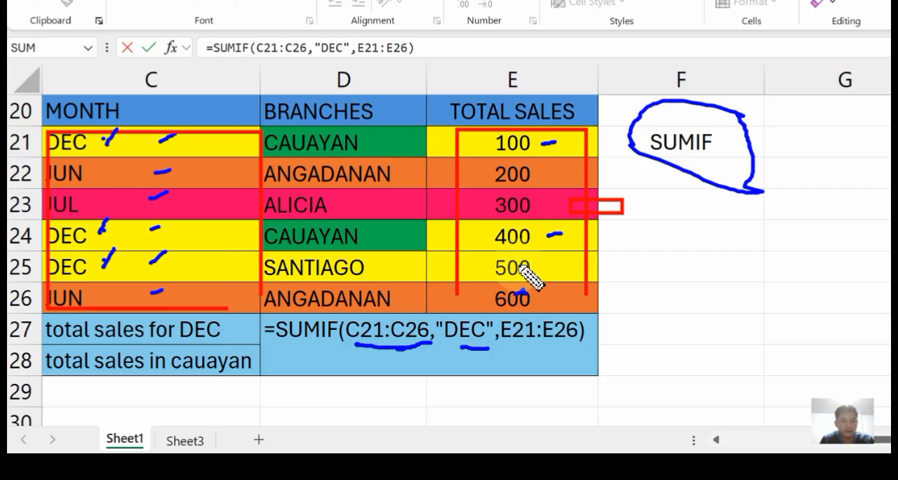
mouse_move(543, 265)
left_mouse_down()
mouse_move(552, 263)
mouse_move(535, 262)
left_mouse_up()
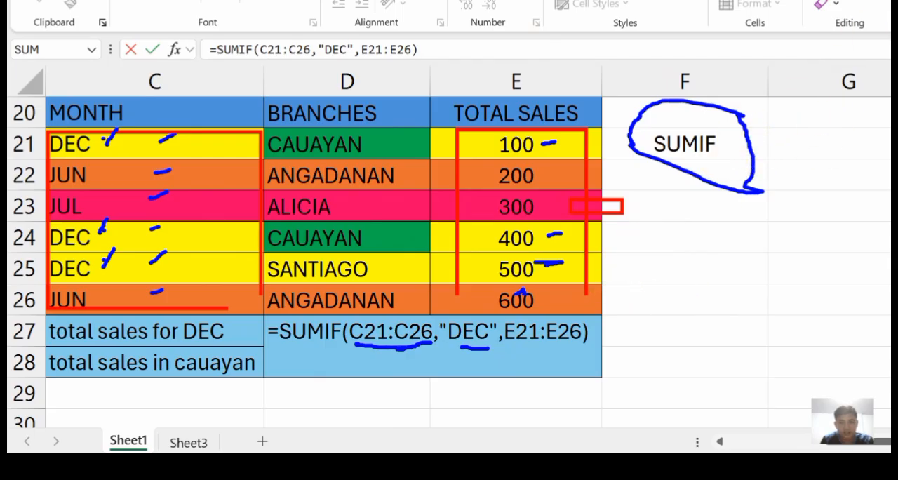
Inspect the sum range argument of the D27 formula and commit the formula as it is.
left_click(526, 335)
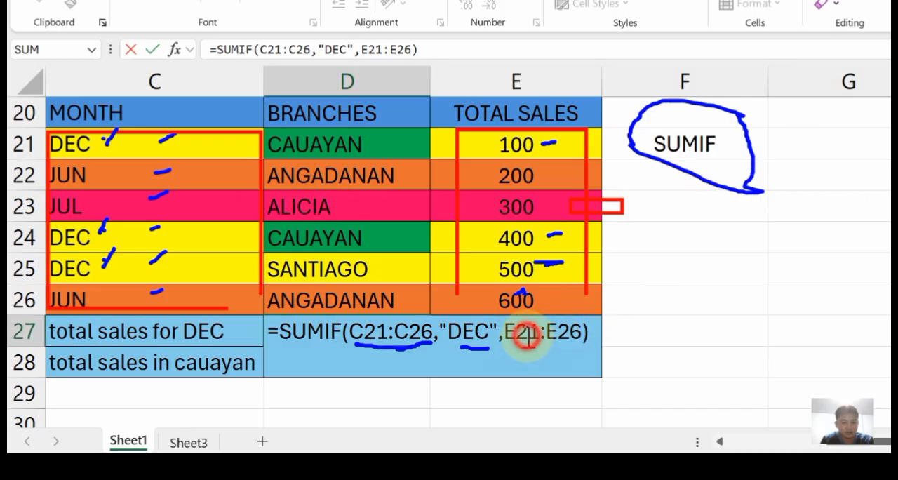
left_click(594, 331)
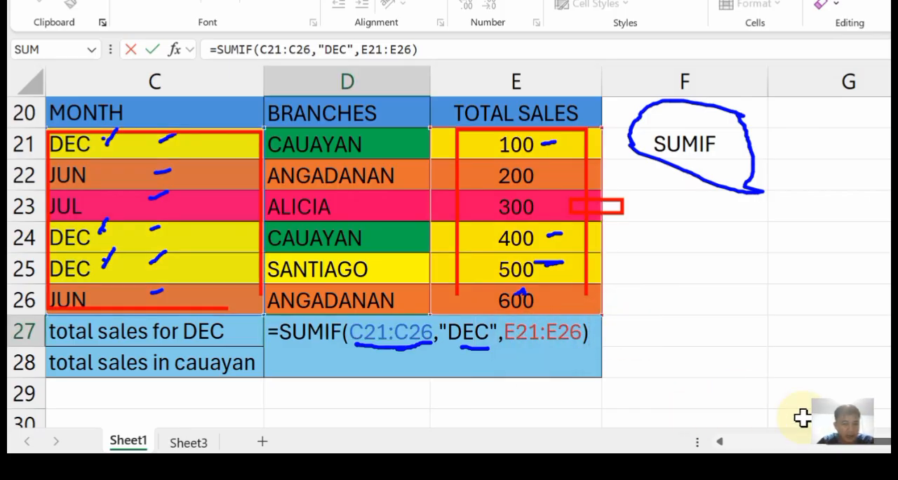
key("Return")
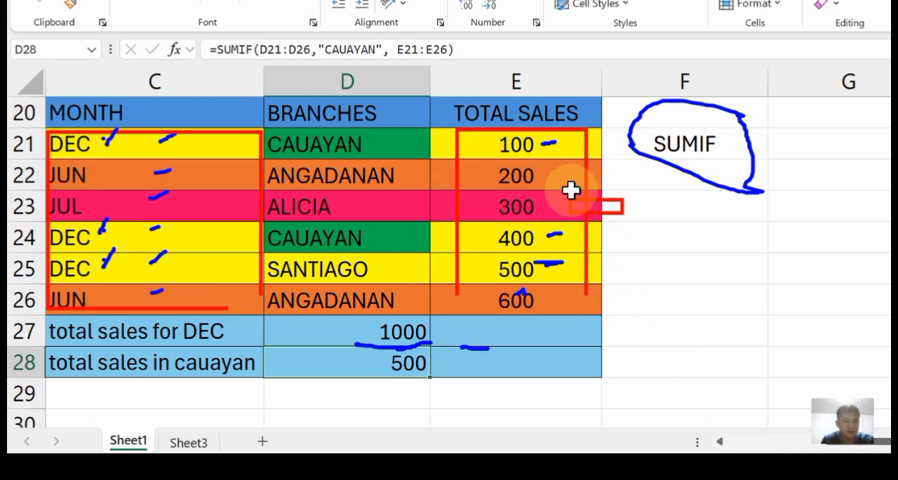
Add a second blue stroke beside each of the December sales figures 100, 400 and 500.
left_click_drag(546, 146, 570, 144)
left_click_drag(547, 232, 568, 235)
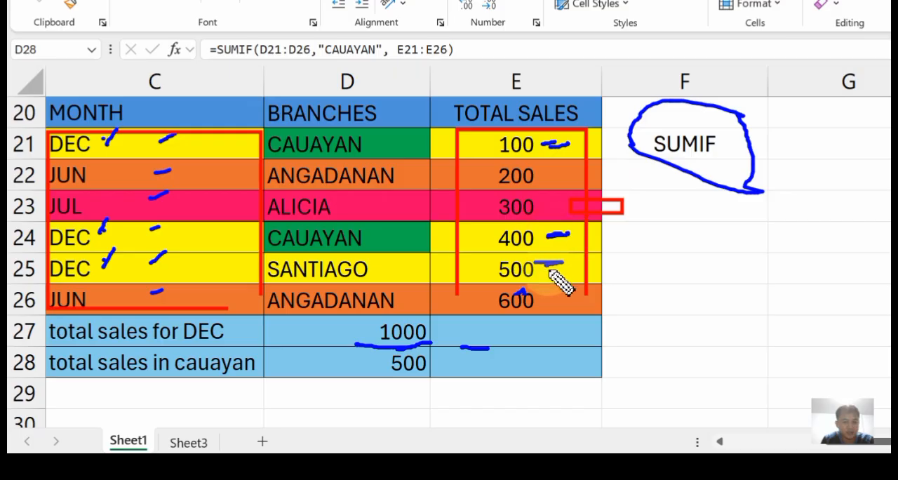
left_click_drag(545, 271, 563, 267)
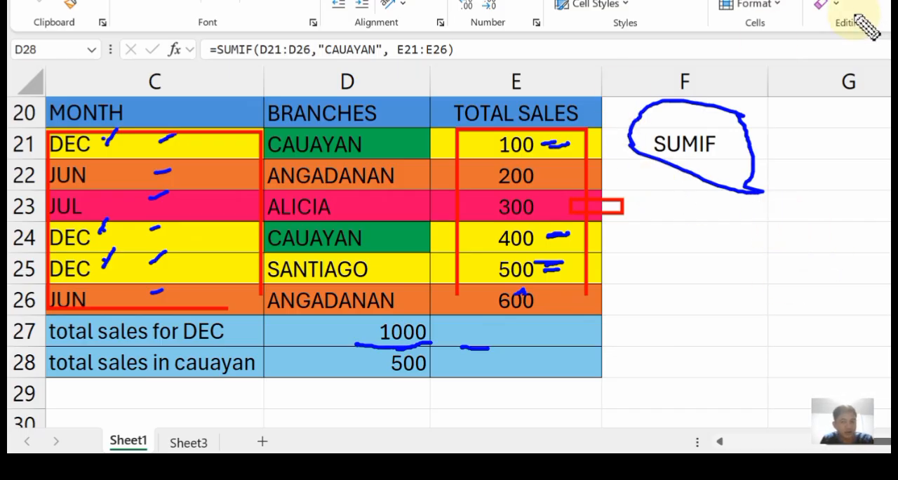
Open the SUMIF formula in D28 for the Cauayan total and highlight the whole formula.
left_click(352, 361)
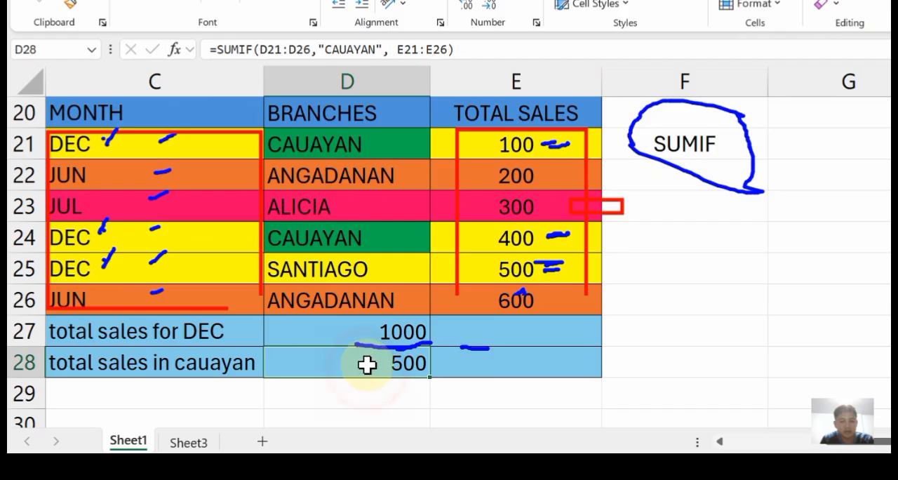
double_click(368, 363)
left_click_drag(687, 365, 254, 370)
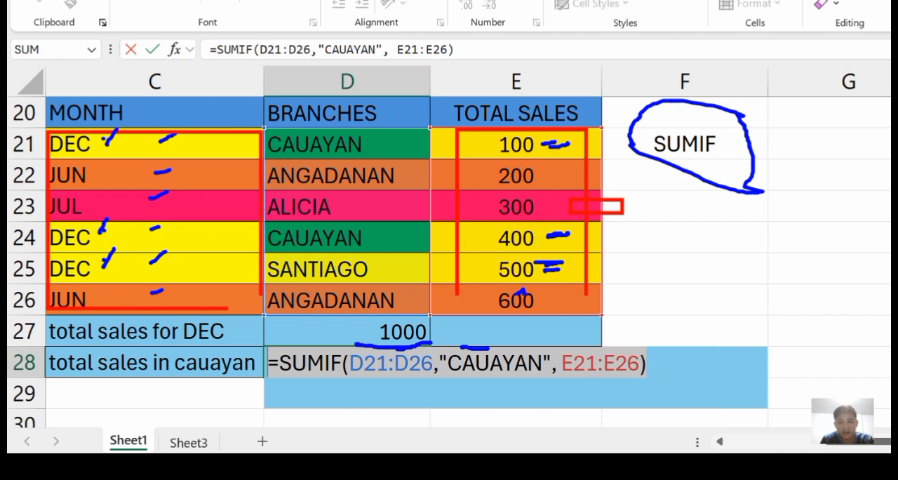
Draw vertical blue pen strokes beside the BRANCHES header in column D.
left_click_drag(385, 103, 389, 120)
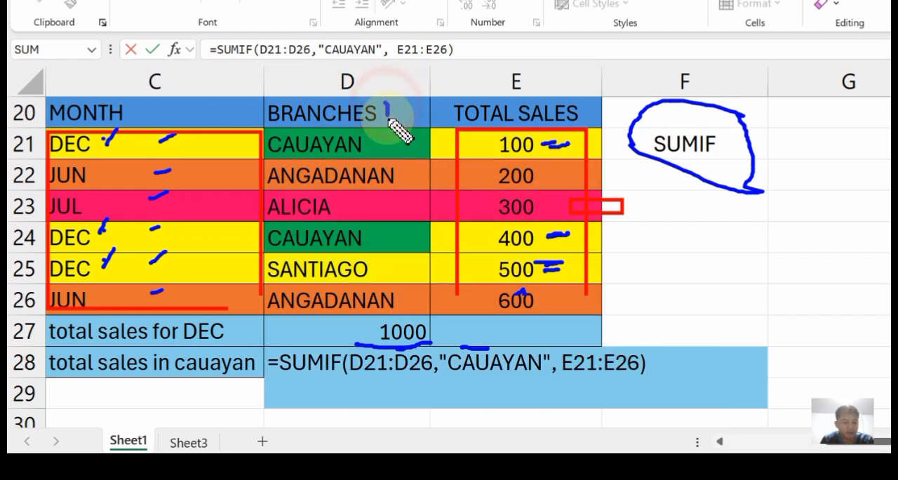
left_click_drag(390, 78, 385, 127)
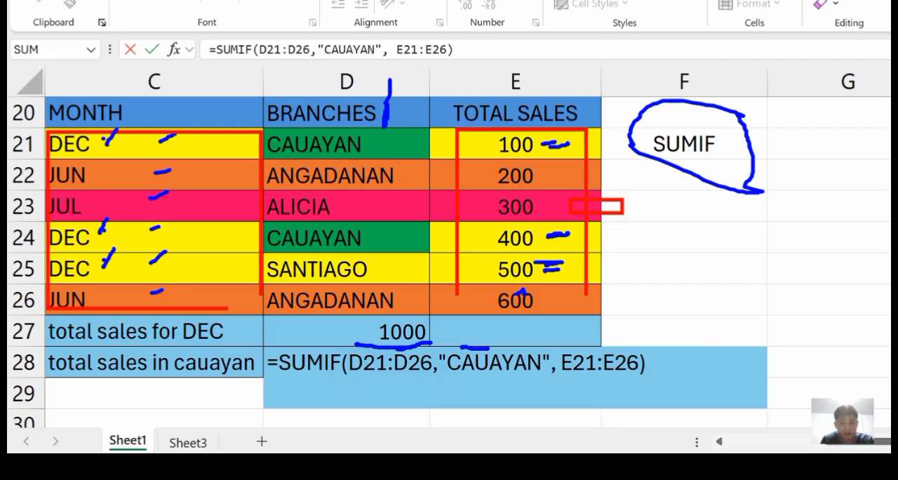
Draw a narrow red rectangle along the edge of the branch names in D21:D26 and circle those names in blue.
mouse_move(268, 128)
left_mouse_down()
mouse_move(321, 181)
mouse_move(398, 337)
mouse_move(258, 334)
left_mouse_up()
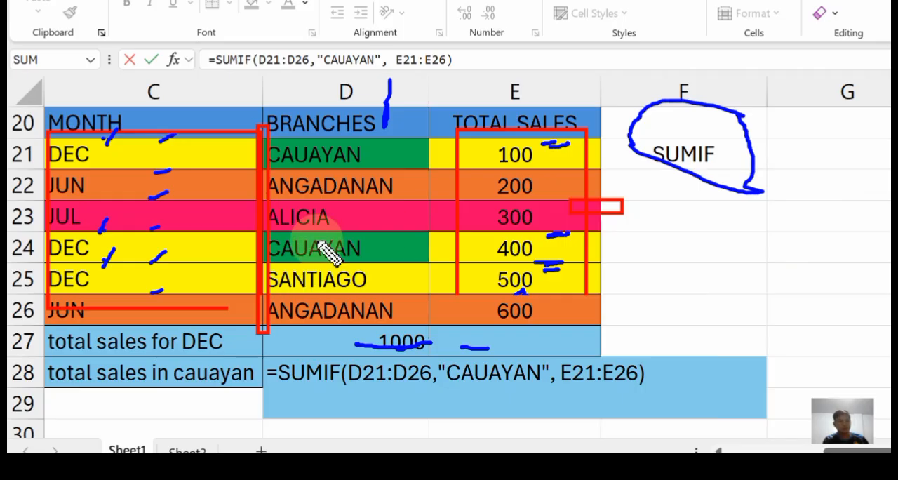
mouse_move(365, 143)
left_mouse_down()
mouse_move(233, 192)
mouse_move(436, 282)
mouse_move(372, 150)
left_mouse_up()
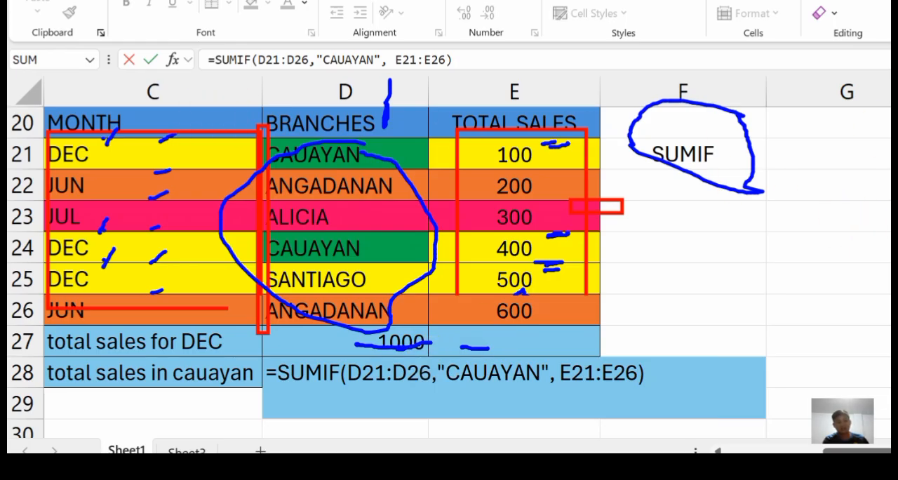
Clear all annotations, and underline D21:D26 and "CAUAYAN" in the D28 formula in blue with an arrow at the criterion.
mouse_move(27, 62)
left_mouse_down()
mouse_move(707, 383)
mouse_move(807, 371)
mouse_move(801, 362)
left_mouse_up()
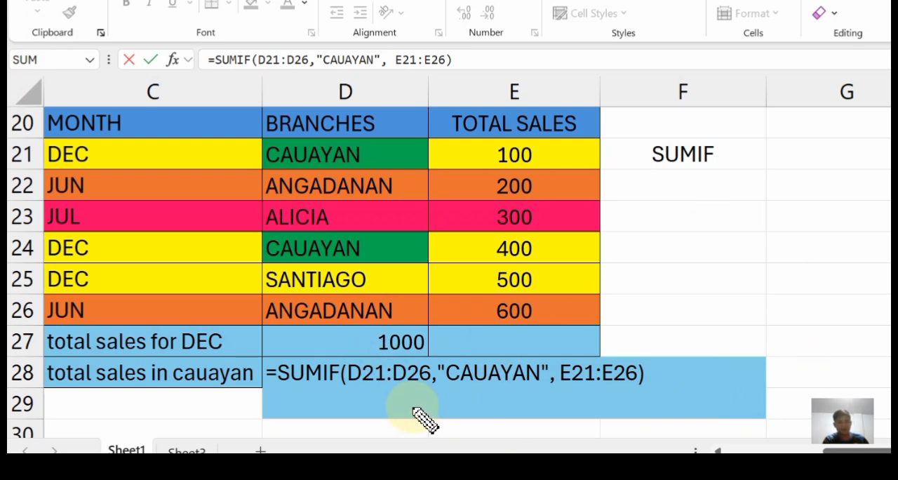
mouse_move(351, 385)
left_mouse_down()
mouse_move(460, 386)
mouse_move(484, 404)
mouse_move(498, 384)
left_mouse_up()
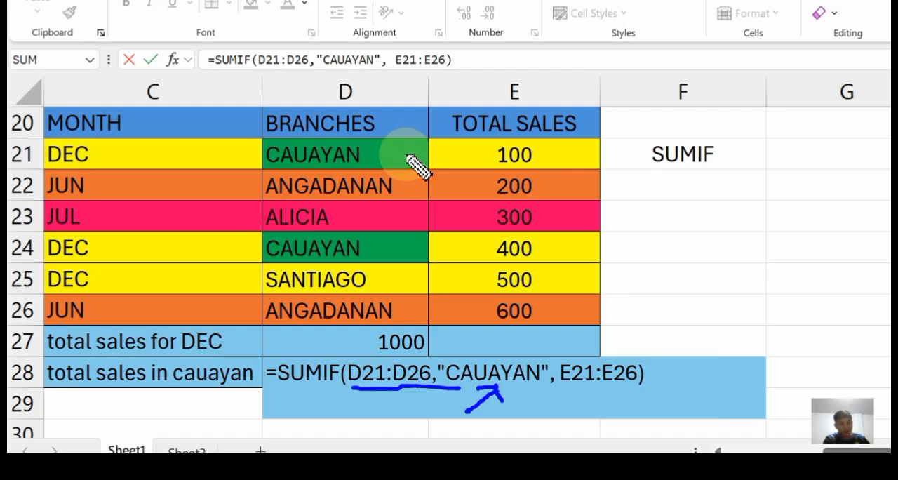
Mark both CAUAYAN branch cells and their sales figures 100 and 400 with blue strokes, and commit the D28 formula as it is.
left_click_drag(404, 152, 418, 141)
left_click_drag(403, 247, 418, 232)
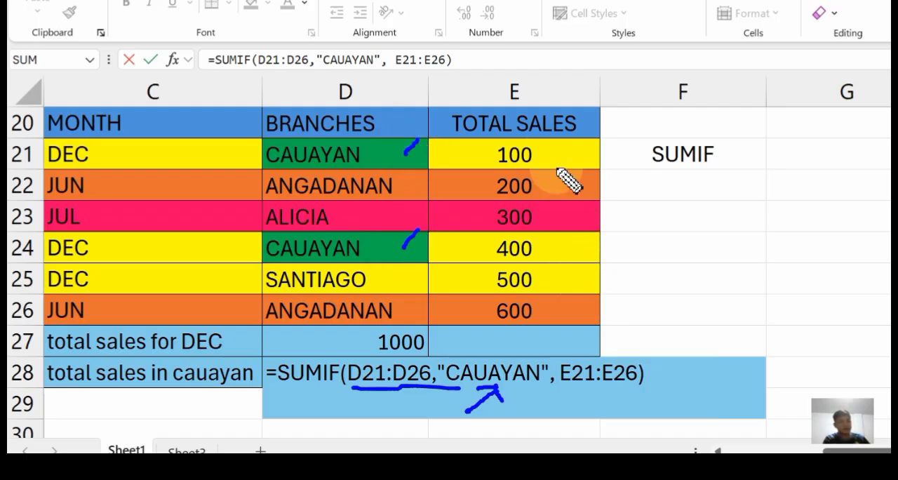
left_click_drag(548, 150, 576, 136)
left_click_drag(557, 249, 568, 246)
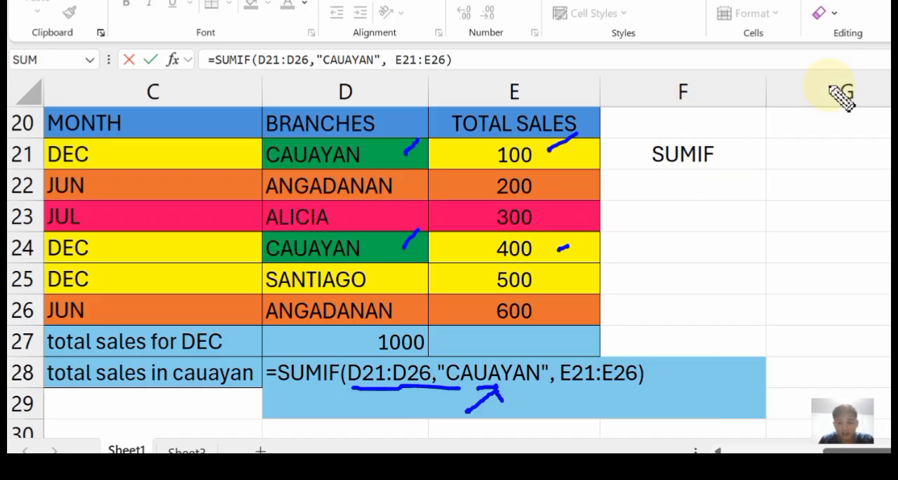
left_click(531, 379)
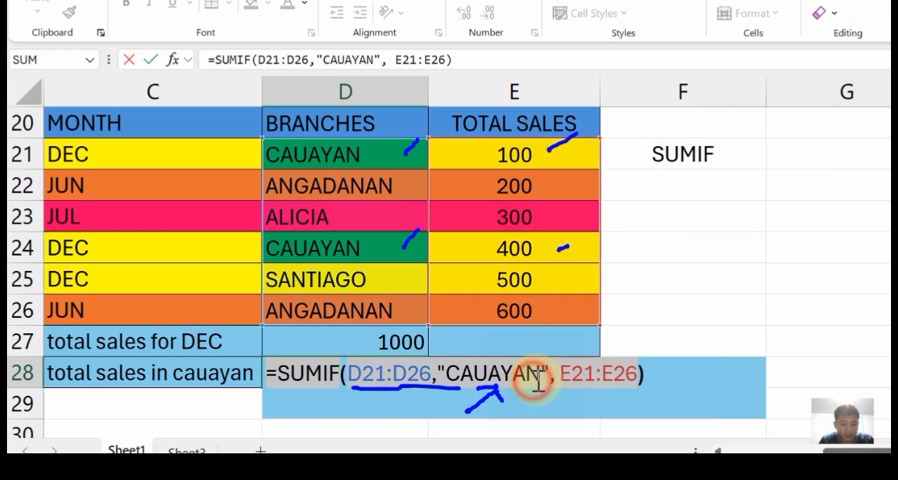
key("Return")
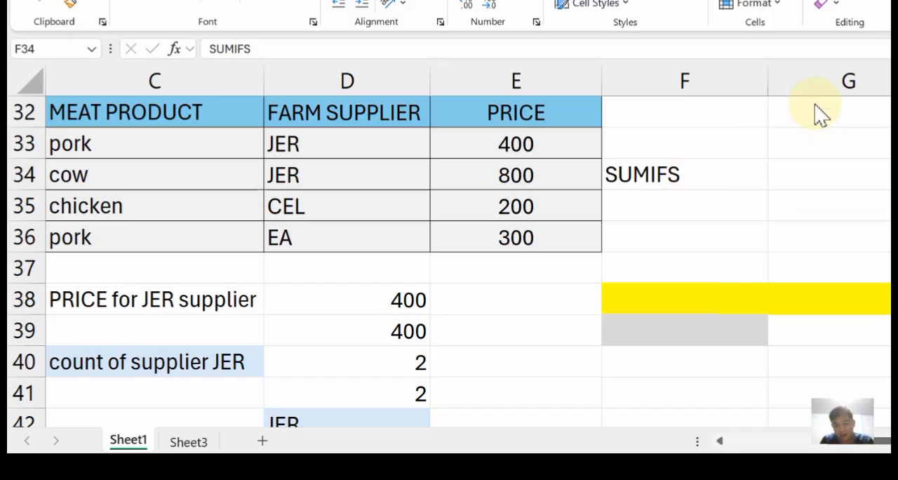
Circle the SUMIFS label in F34 in blue and open the SUMIFS formula in D38.
mouse_move(737, 157)
left_mouse_down()
mouse_move(593, 176)
mouse_move(741, 160)
mouse_move(709, 201)
mouse_move(732, 140)
mouse_move(741, 159)
left_mouse_up()
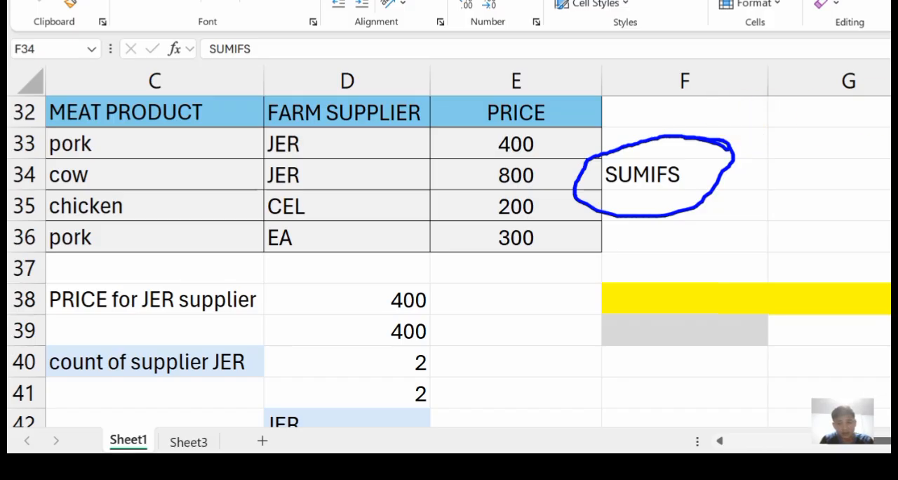
left_click(358, 300)
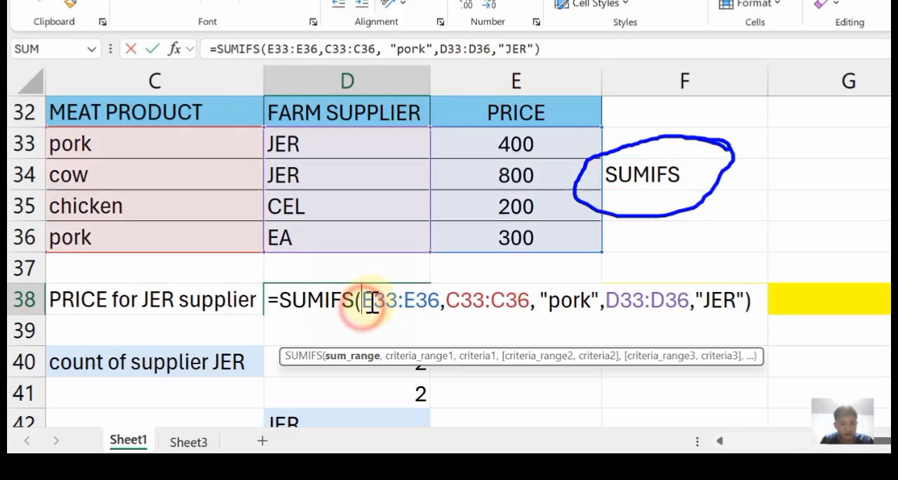
double_click(362, 308)
left_click(751, 303)
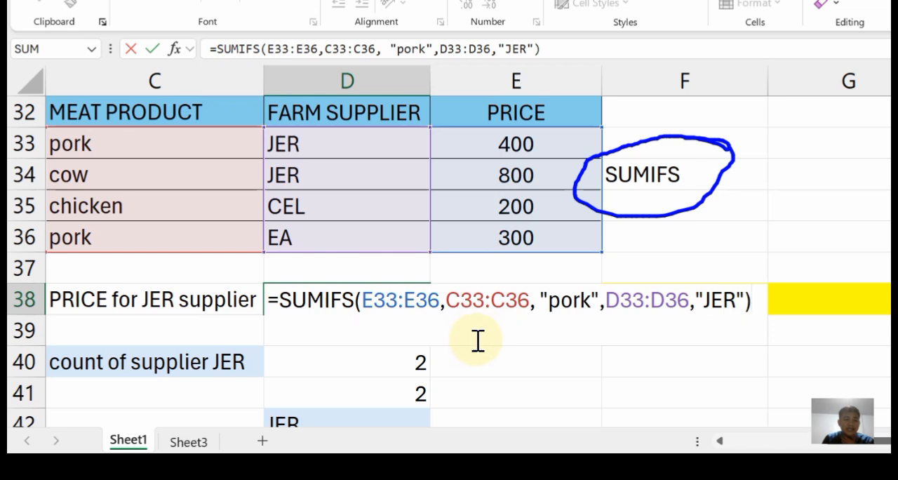
Point a blue arrow at "pork" in the D38 formula, and mark its range by circling the MEAT PRODUCT column and underlining C33:C36.
mouse_move(584, 336)
left_mouse_down()
mouse_move(581, 315)
mouse_move(563, 323)
mouse_move(596, 323)
mouse_move(565, 322)
left_mouse_up()
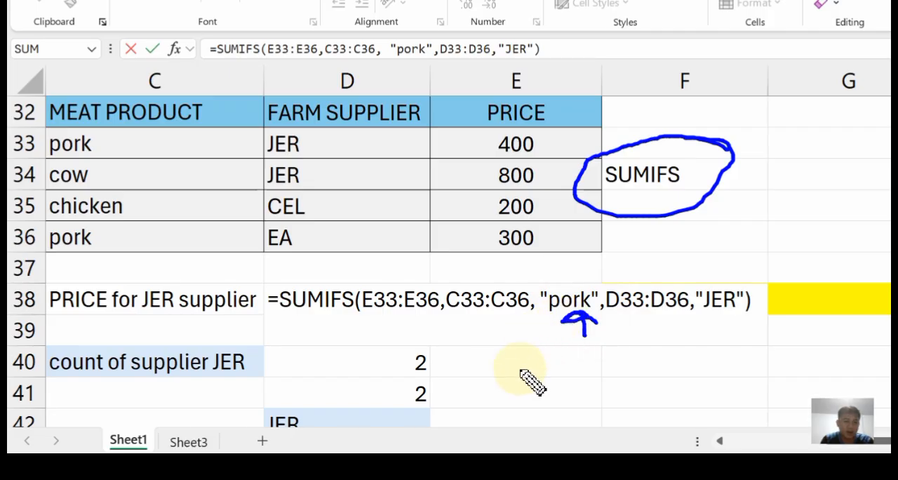
mouse_move(204, 96)
left_mouse_down()
mouse_move(28, 137)
mouse_move(51, 248)
mouse_move(210, 161)
mouse_move(168, 93)
mouse_move(122, 91)
left_mouse_up()
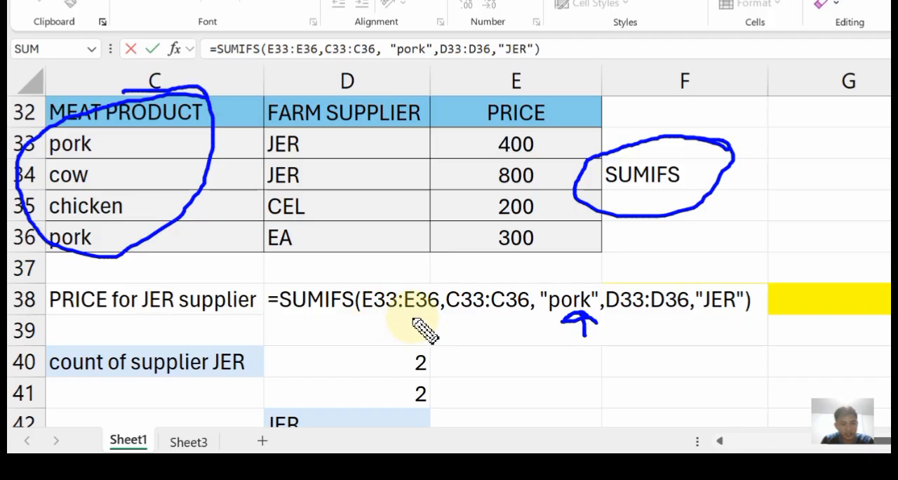
left_click_drag(457, 314, 523, 315)
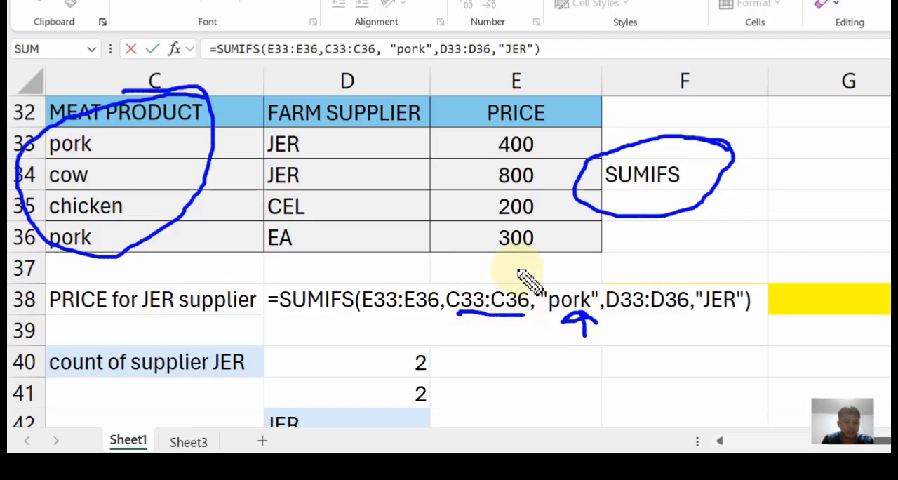
Circle the PRICE values and underline E33:E36 in blue, and thicken the arrow under "pork" in the D38 formula.
mouse_move(572, 132)
left_mouse_down()
mouse_move(446, 175)
mouse_move(567, 145)
mouse_move(525, 116)
left_mouse_up()
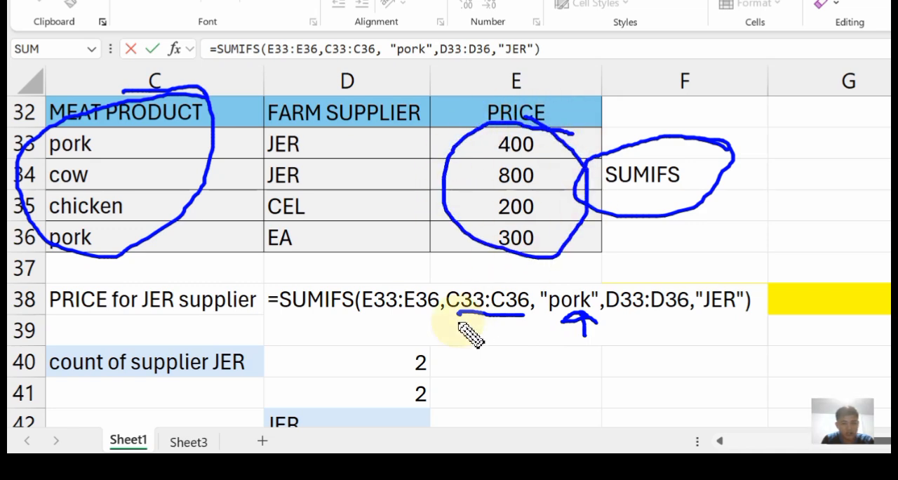
left_click_drag(363, 316, 440, 316)
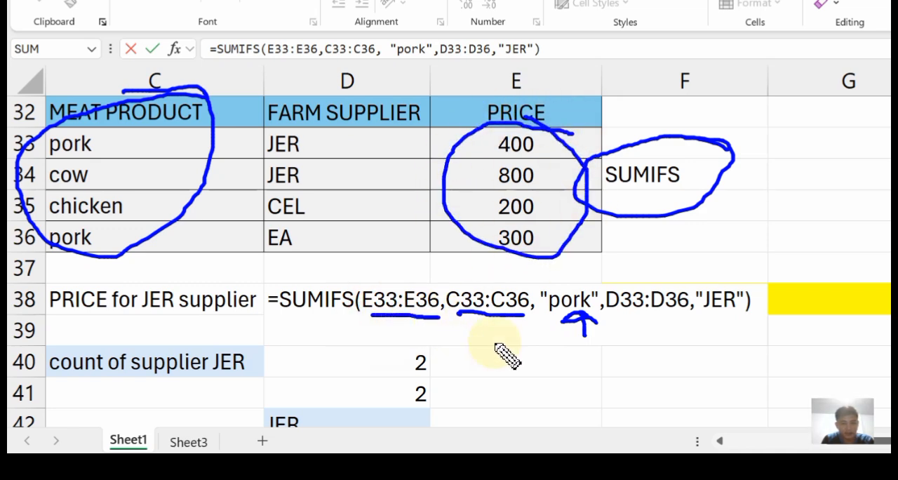
mouse_move(583, 317)
left_mouse_down()
mouse_move(562, 323)
mouse_move(607, 321)
left_mouse_up()
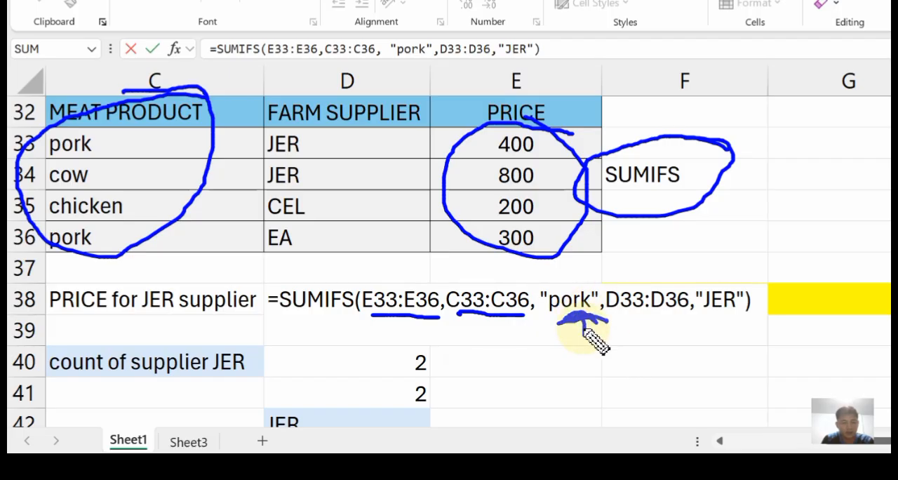
Change the pen colour to red and draw a stroke beside each pork entry in C33 and C36.
left_click(893, 269)
left_click_drag(869, 0, 897, 0)
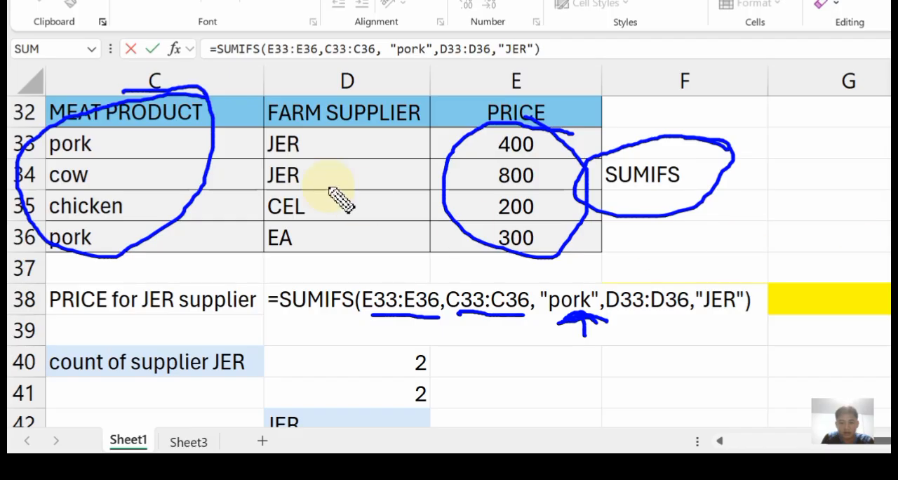
left_click_drag(124, 146, 168, 134)
left_click_drag(123, 242, 159, 232)
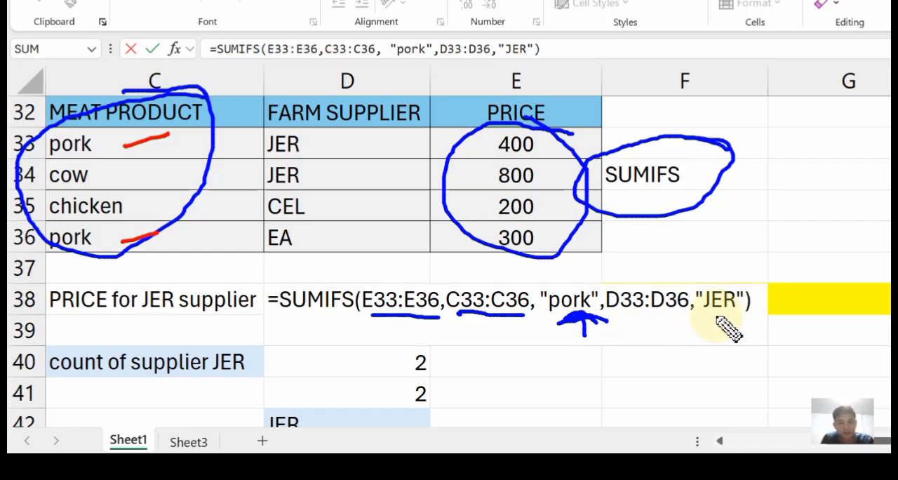
Mark "JER" and underline D33:D36 in the D38 formula in red, and circle the FARM SUPPLIER column.
mouse_move(708, 316)
left_mouse_down()
mouse_move(735, 313)
mouse_move(725, 327)
left_mouse_up()
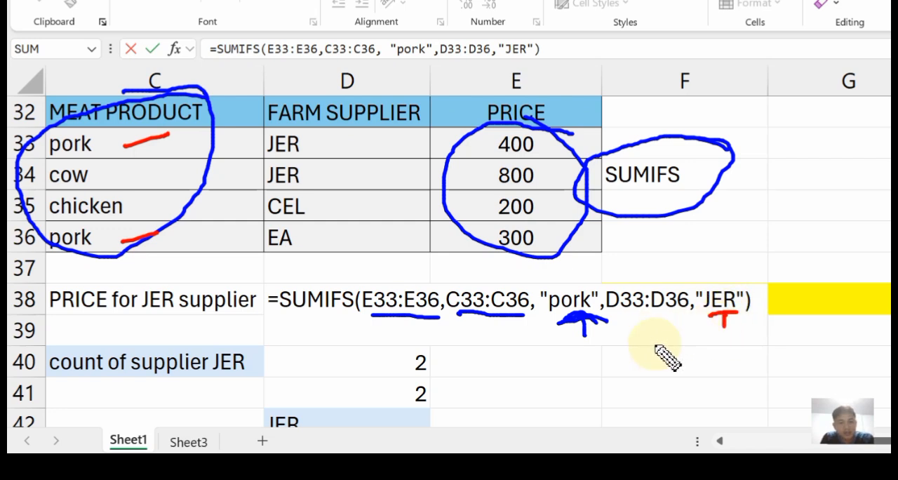
left_click_drag(624, 318, 679, 315)
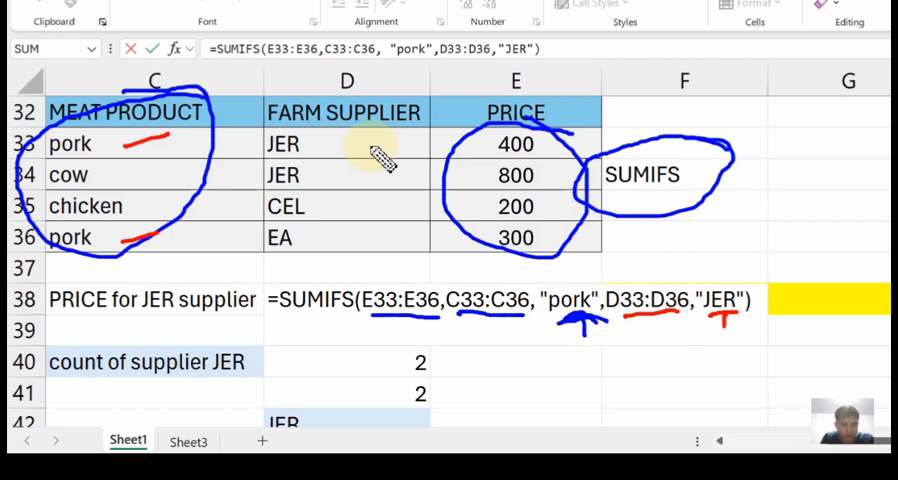
mouse_move(390, 139)
left_mouse_down()
mouse_move(357, 105)
mouse_move(266, 126)
mouse_move(266, 225)
mouse_move(399, 198)
mouse_move(390, 132)
left_mouse_up()
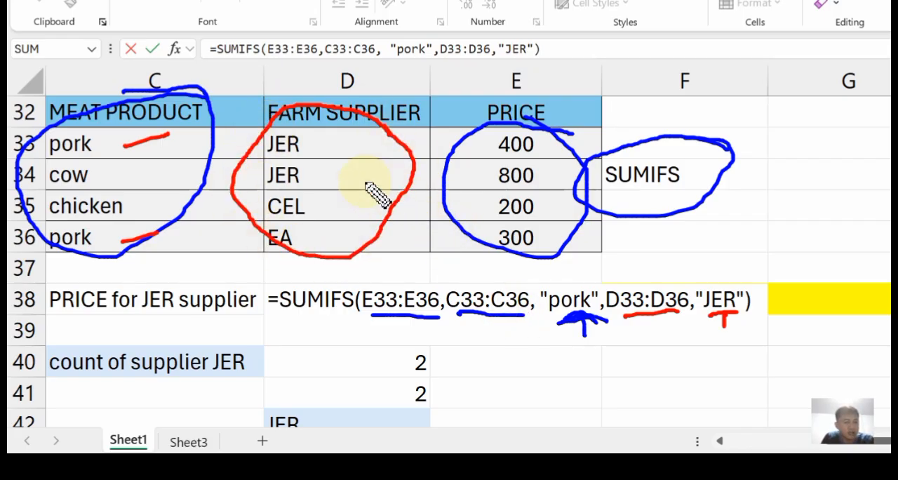
Draw red strokes beside both JER suppliers and a red arrow linking "JER" to "pork" below the D38 formula.
left_click_drag(330, 147, 352, 132)
left_click_drag(330, 180, 354, 171)
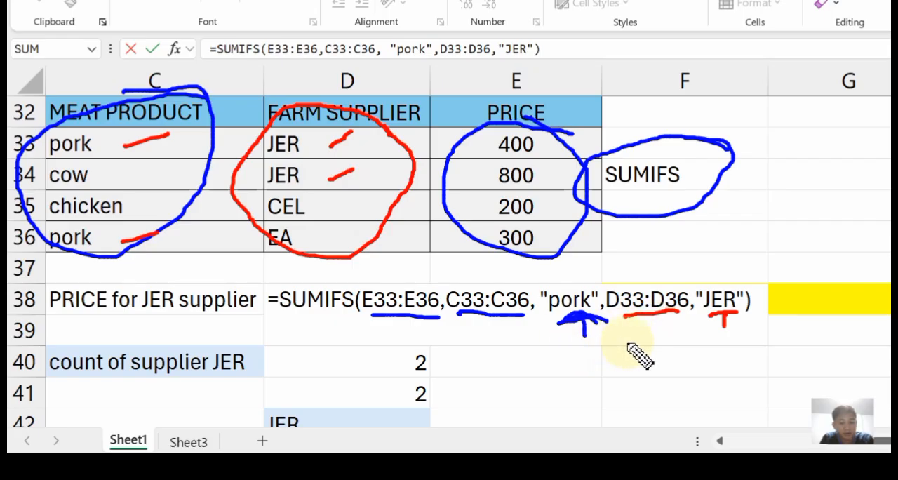
mouse_move(585, 344)
left_mouse_down()
mouse_move(677, 360)
mouse_move(734, 344)
left_mouse_up()
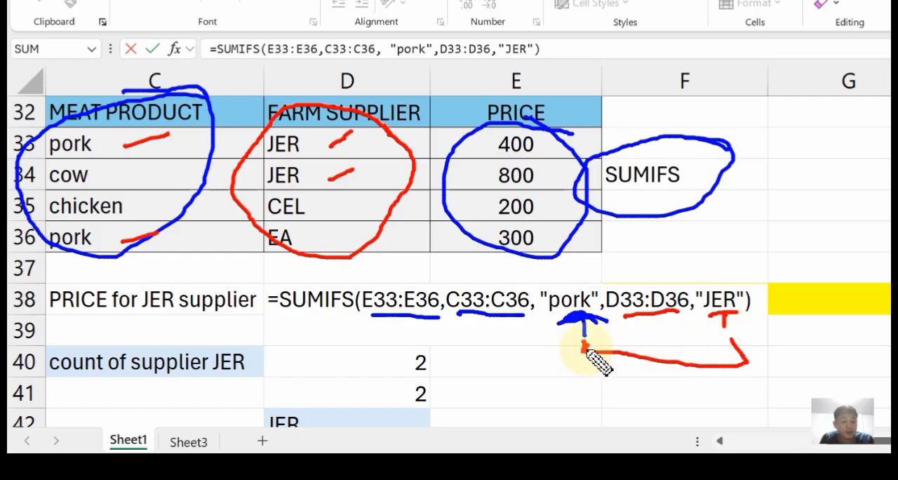
left_click_drag(587, 342, 572, 343)
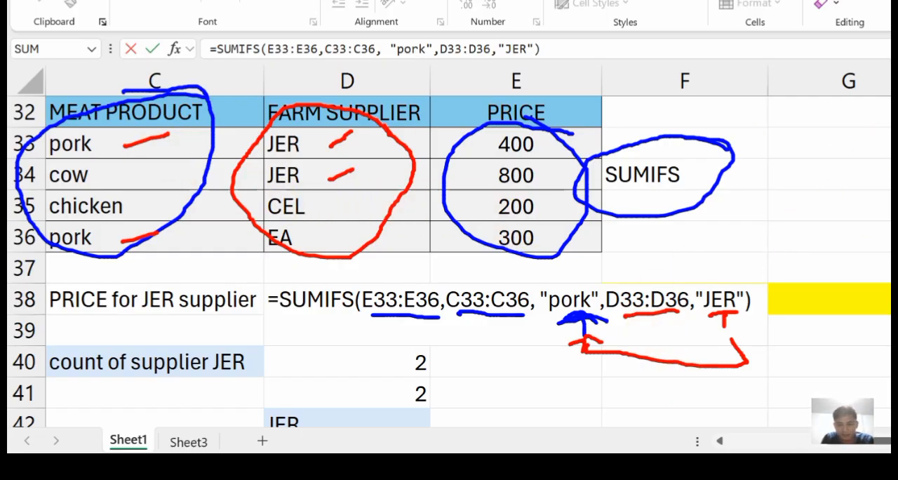
Frame the pork and JER cells in row 33 with a red rectangle and circle their price of 400.
left_click_drag(49, 127, 421, 159)
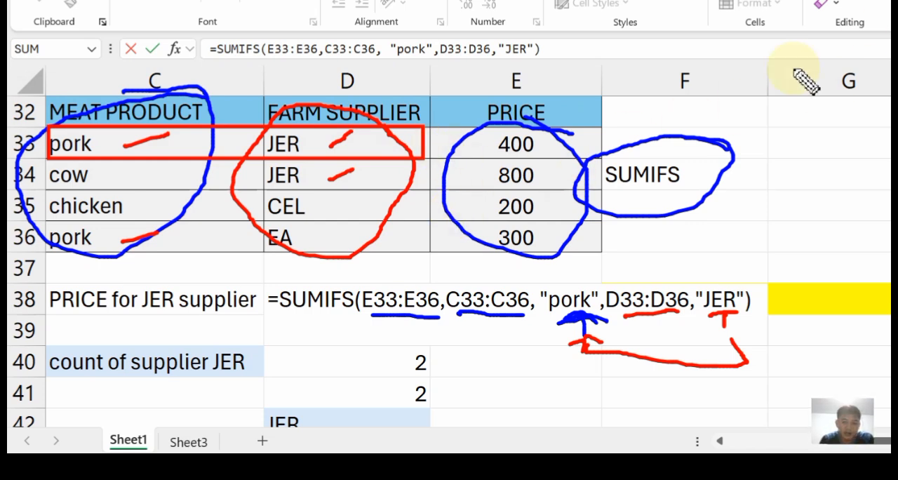
mouse_move(561, 160)
left_mouse_down()
mouse_move(495, 151)
mouse_move(525, 171)
mouse_move(554, 156)
mouse_move(551, 145)
left_mouse_up()
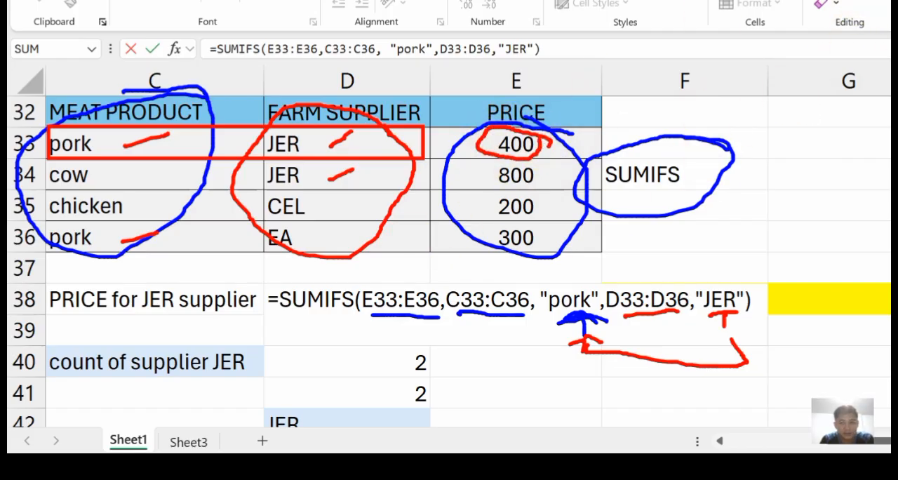
Commit the SUMIFS formula in D38 as it is and circle its result in red.
left_click(505, 296)
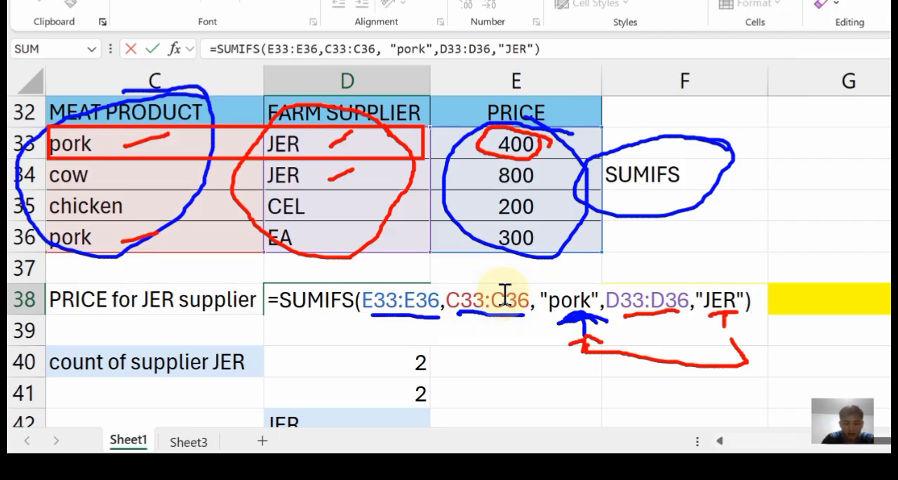
key("Return")
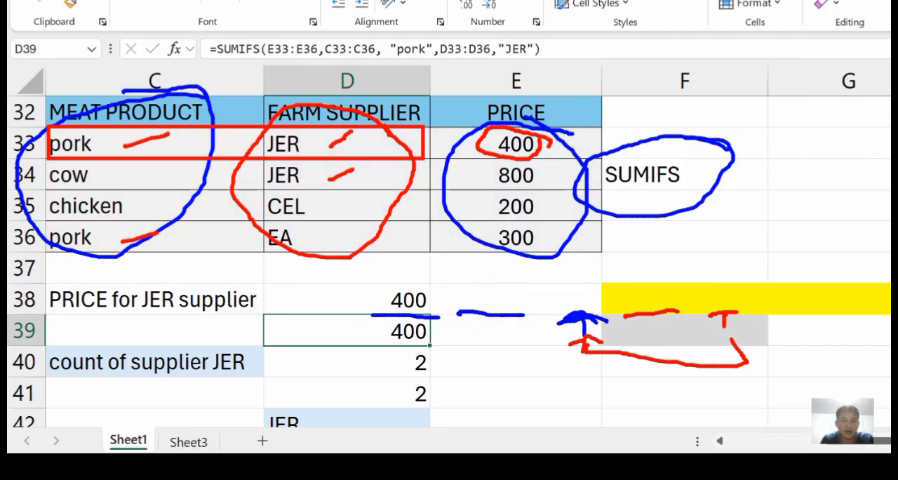
mouse_move(432, 279)
left_mouse_down()
mouse_move(375, 300)
mouse_move(436, 326)
mouse_move(425, 279)
left_mouse_up()
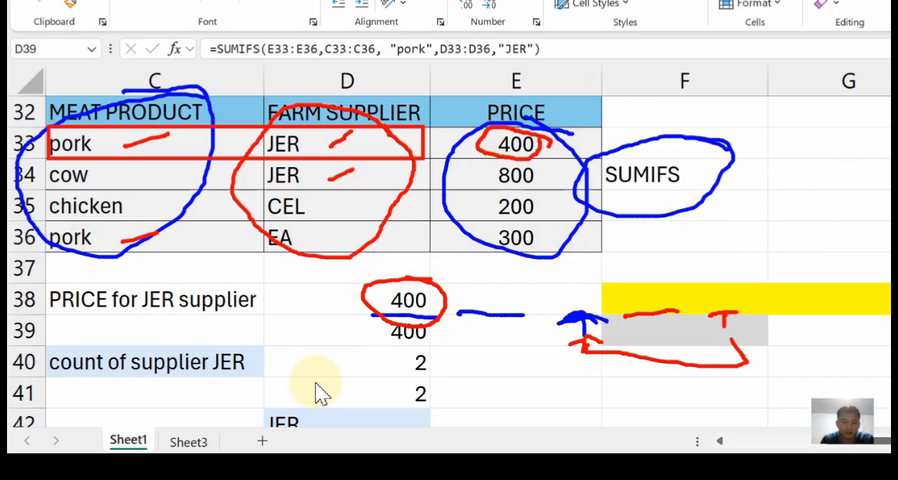
Inspect the SUMIFS formula in D38 again, commit it as it is and clear all annotations.
key("F2")
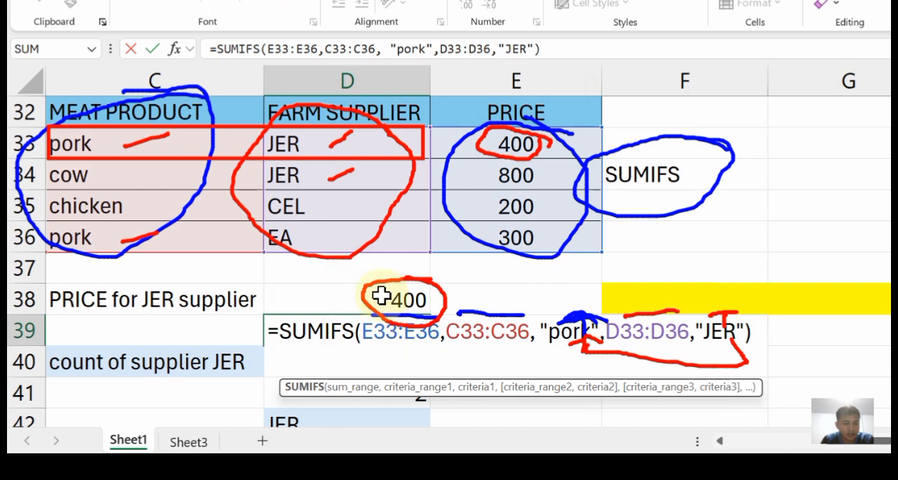
key("Escape")
double_click(382, 296)
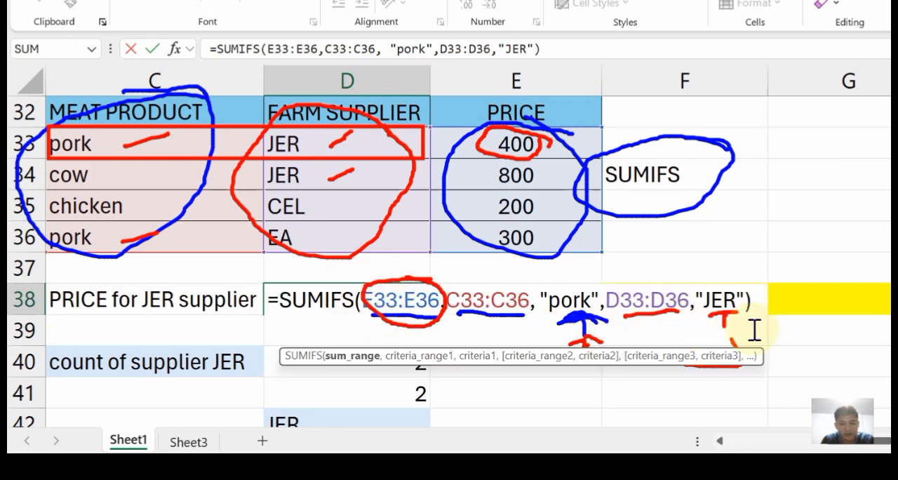
left_click(771, 341)
double_click(306, 302)
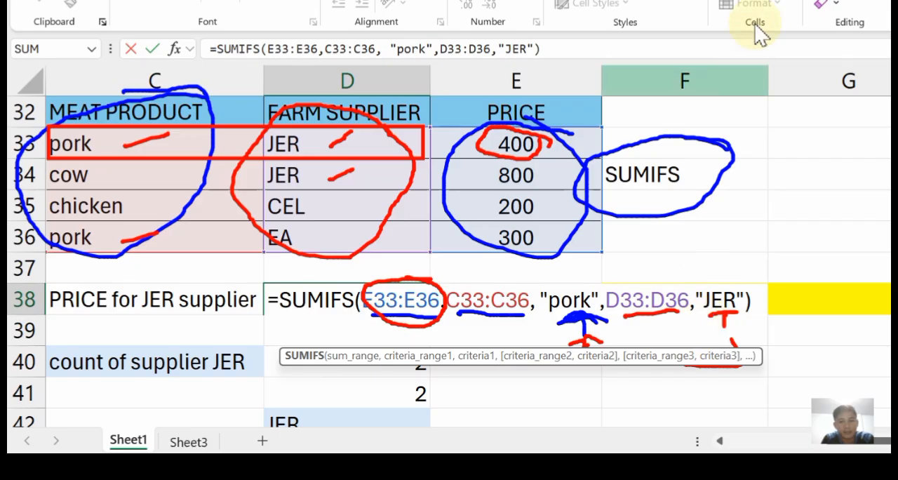
key("Return")
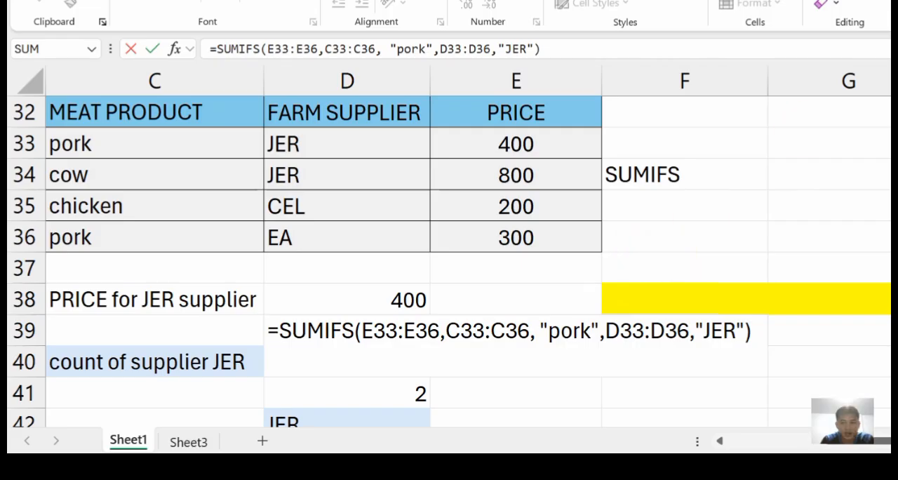
Replace the "pork" criterion with "cow" in the SUMIFS formula in D39.
double_click(595, 329)
left_click(568, 329)
left_click_drag(556, 329, 586, 326)
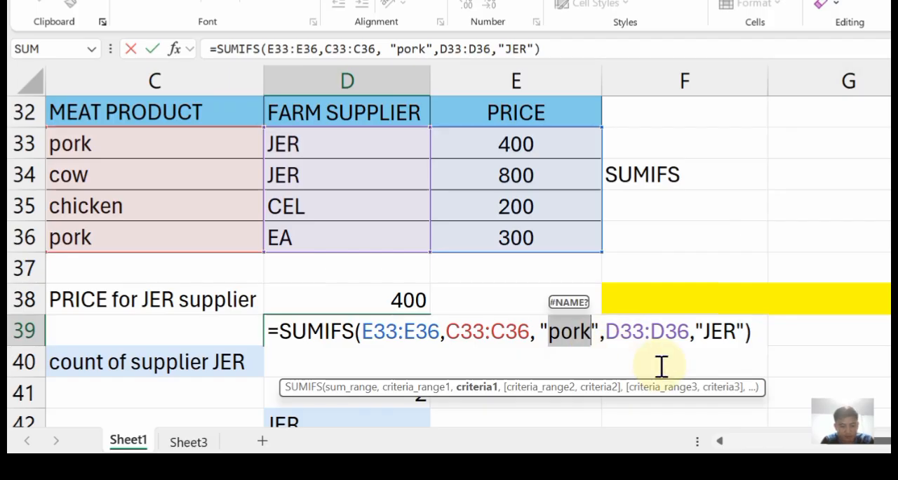
type("COW")
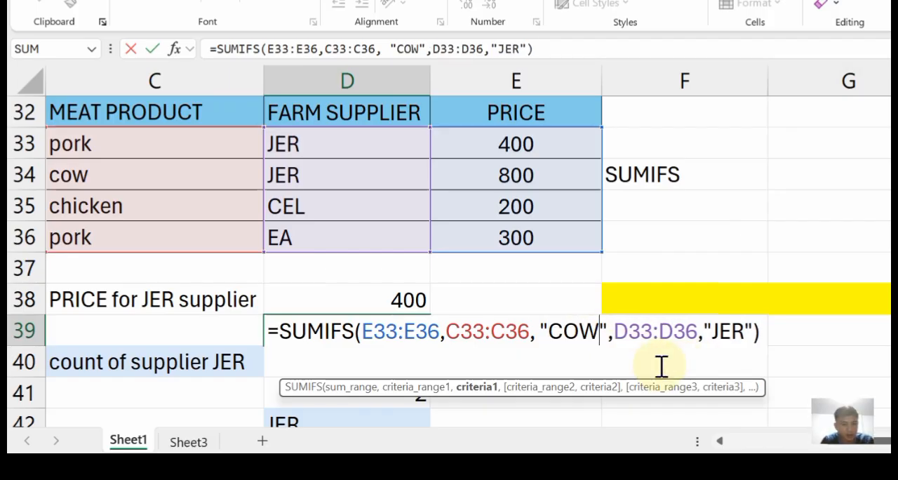
key("BackSpace")
key("BackSpace")
key("BackSpace")
type("cow")
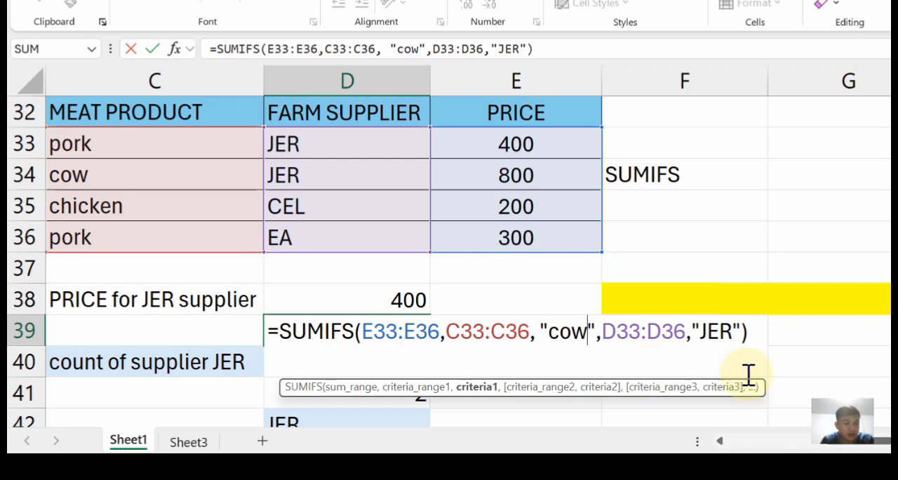
Underline "cow" in the D39 formula in red and write a red 1 beside cow in C34.
left_click(889, 99)
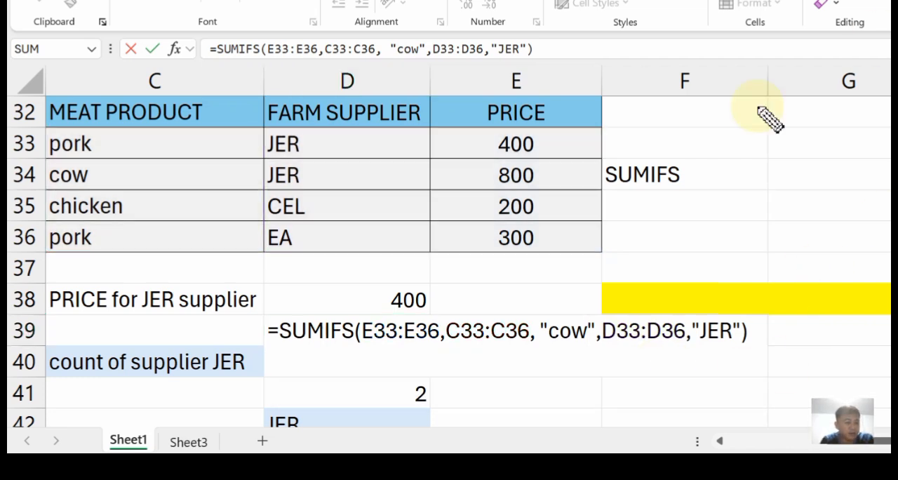
left_click_drag(551, 343, 588, 340)
mouse_move(115, 166)
left_mouse_down()
mouse_move(108, 187)
mouse_move(104, 170)
mouse_move(111, 184)
left_mouse_up()
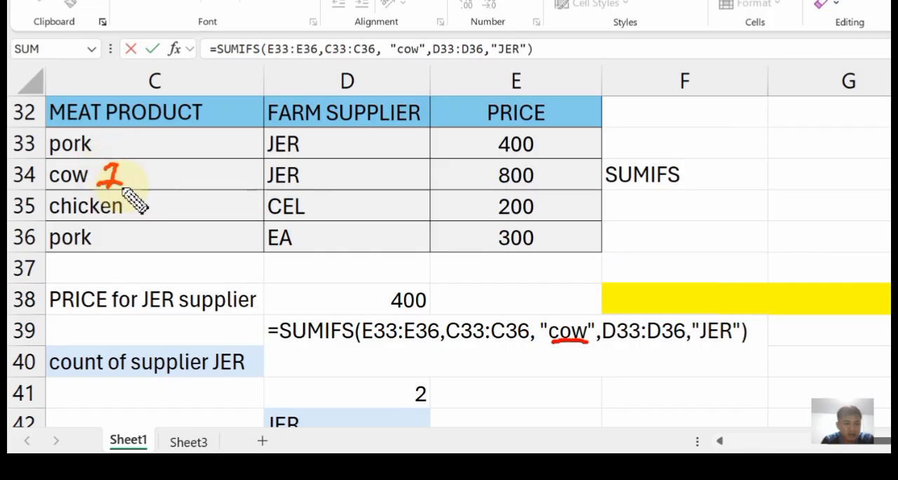
Mark the formula's "JER" criterion and both JER suppliers in red, with an arrow from the underlined JER in D34 toward cow in C34.
left_click_drag(733, 343, 705, 345)
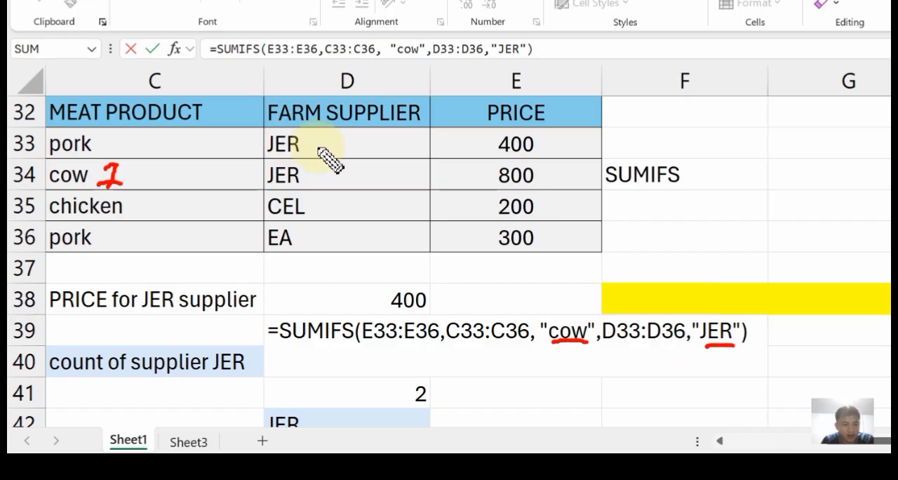
left_click_drag(317, 149, 332, 136)
left_click_drag(323, 173, 334, 164)
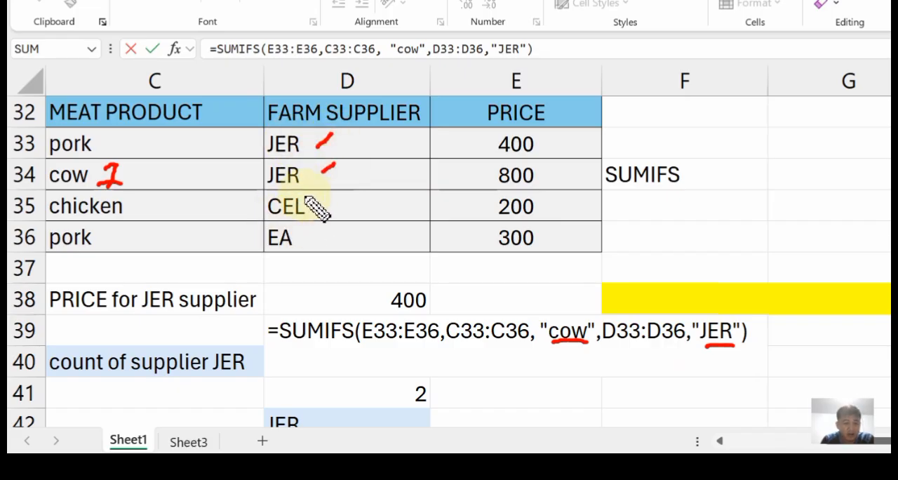
left_click_drag(312, 188, 189, 169)
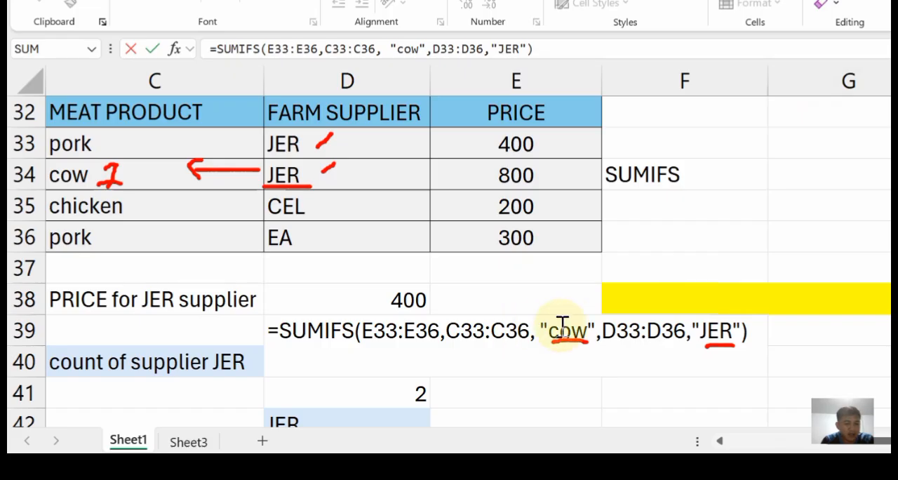
Circle the cow price of 800 in E34 in red and commit the SUMIFS formula in D39.
double_click(587, 329)
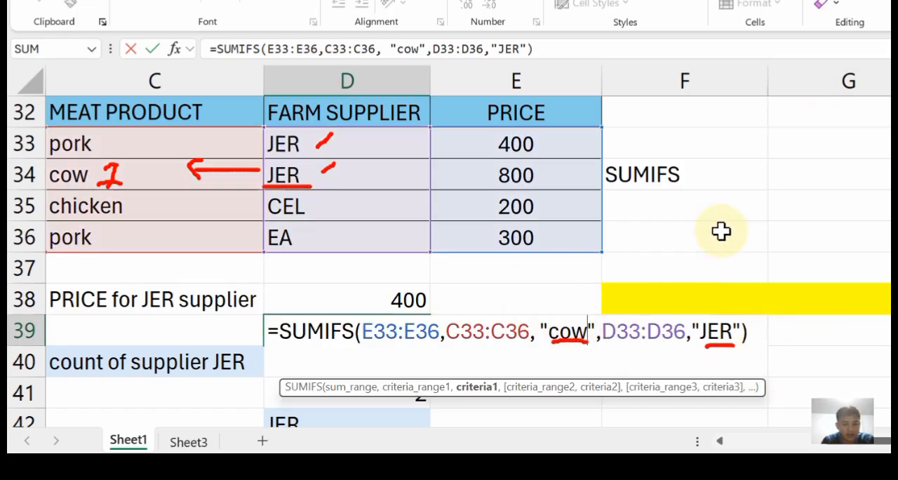
mouse_move(559, 169)
left_mouse_down()
mouse_move(541, 193)
mouse_move(524, 150)
left_mouse_up()
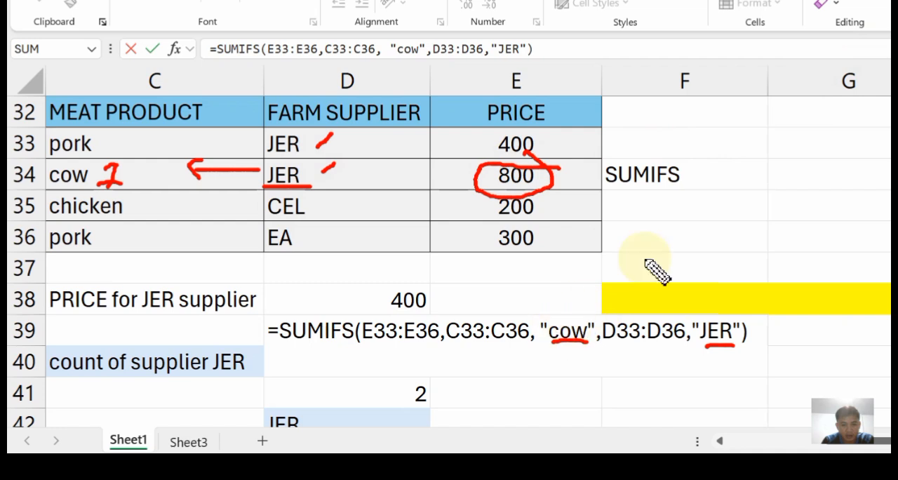
left_click(499, 331)
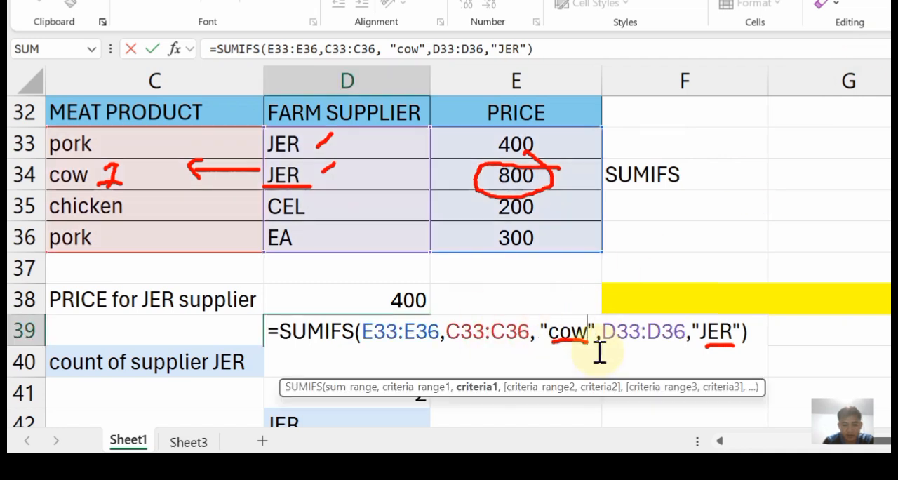
key("Return")
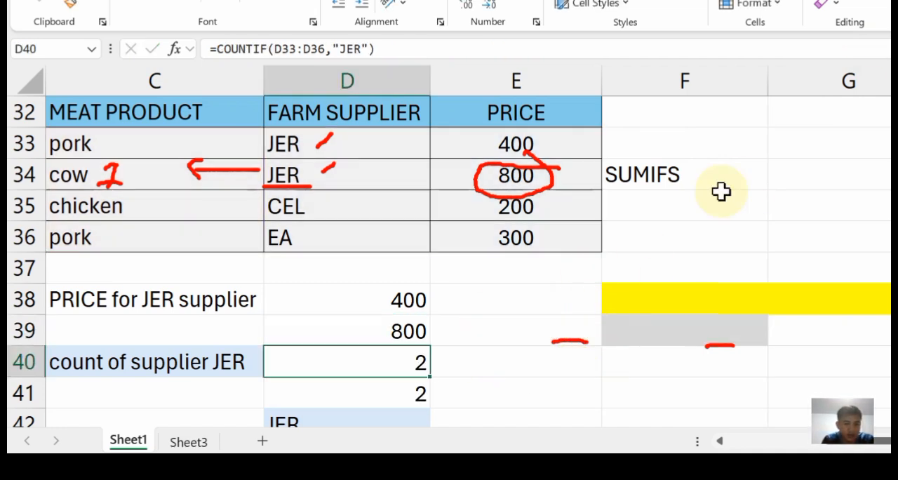
Circle the result in D39 in red and draw a curved red arrow from it to the circled price in E34.
mouse_move(436, 321)
left_mouse_down()
mouse_move(375, 323)
mouse_move(432, 344)
mouse_move(439, 323)
left_mouse_up()
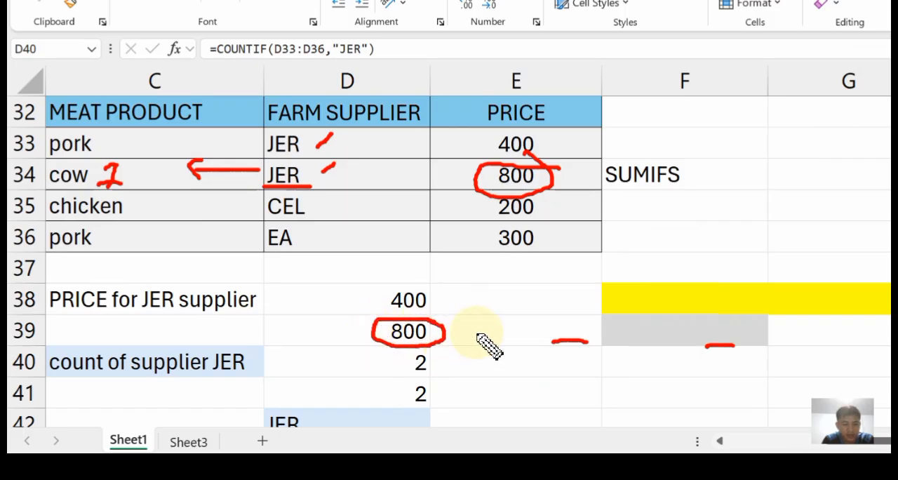
mouse_move(446, 336)
left_mouse_down()
mouse_move(615, 239)
mouse_move(566, 189)
left_mouse_up()
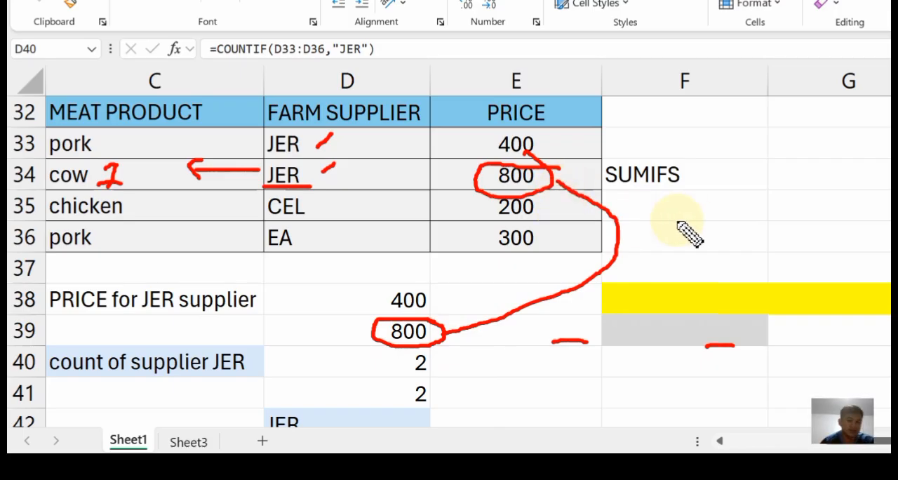
mouse_move(555, 178)
left_mouse_down()
mouse_move(560, 196)
mouse_move(577, 171)
left_mouse_up()
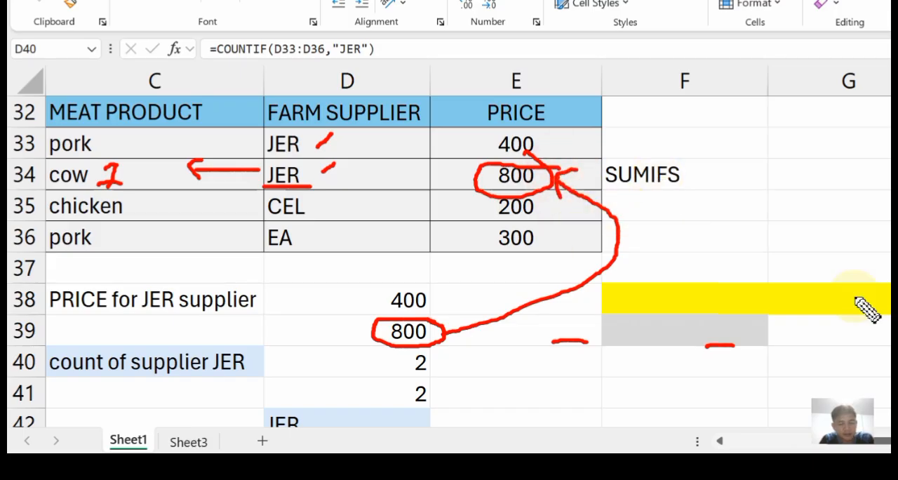